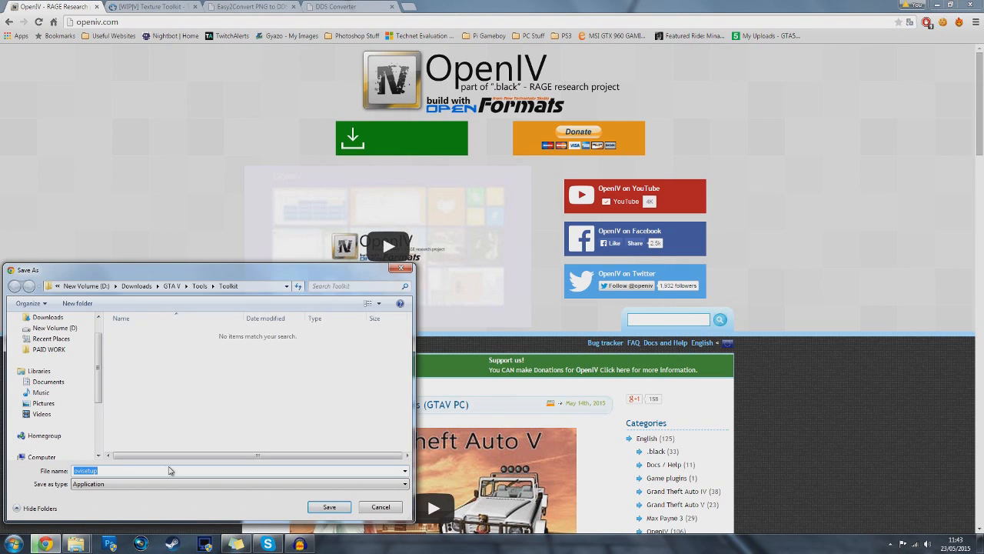
Dismiss the OpenIV installer save and check the current Texture Toolkit download page linked from its GTAForums topic.
left_click(390, 507)
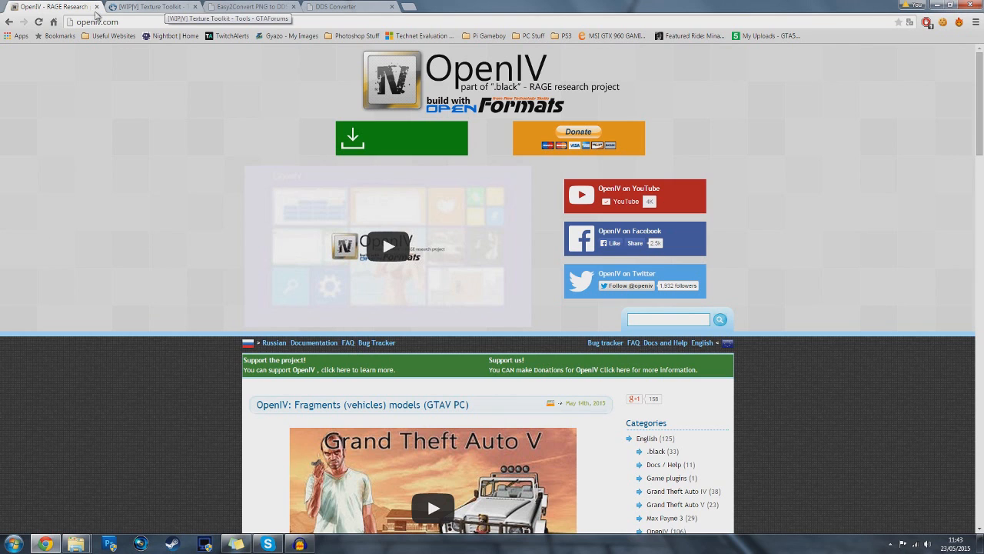
left_click(154, 7)
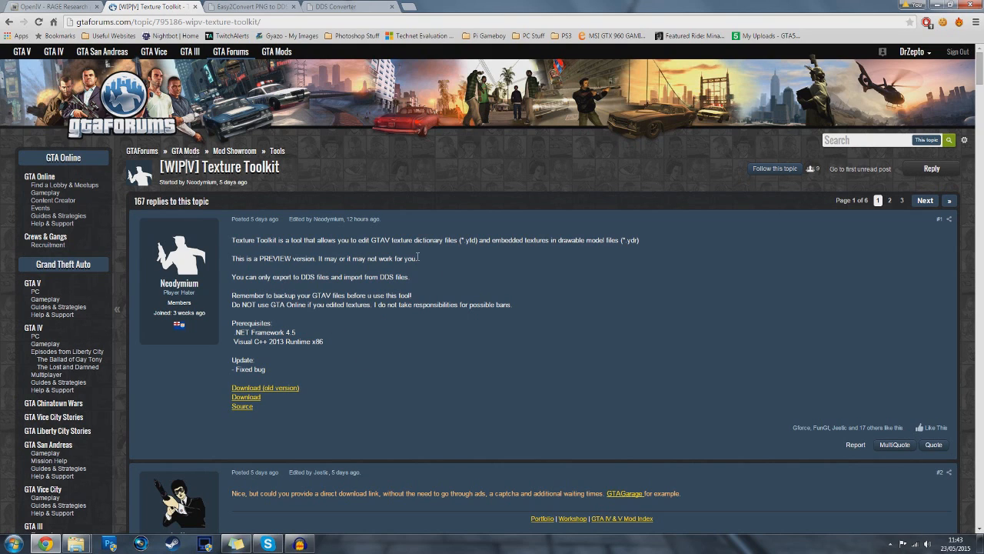
left_click_drag(417, 258, 335, 259)
left_click(392, 265)
left_click(246, 397)
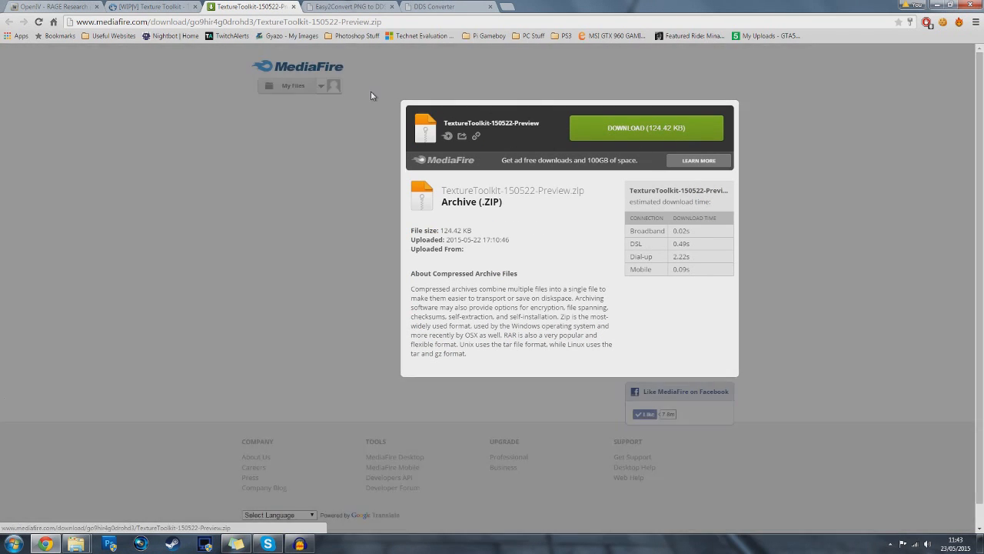
middle_click(248, 7)
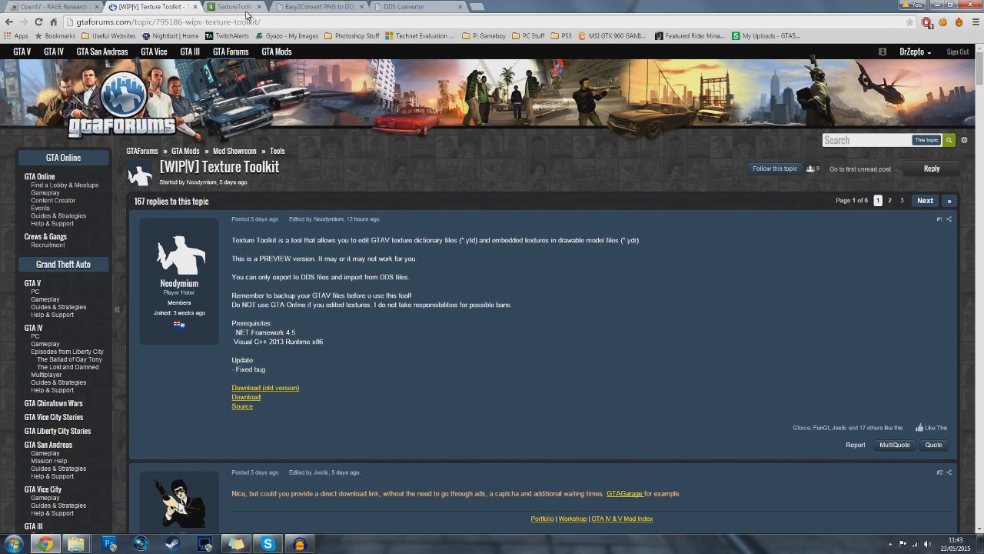
Extract the TextureToolkit-150522-Preview archive in the Toolkit folder to a subfolder of the same name.
left_click(76, 548)
left_click(66, 492)
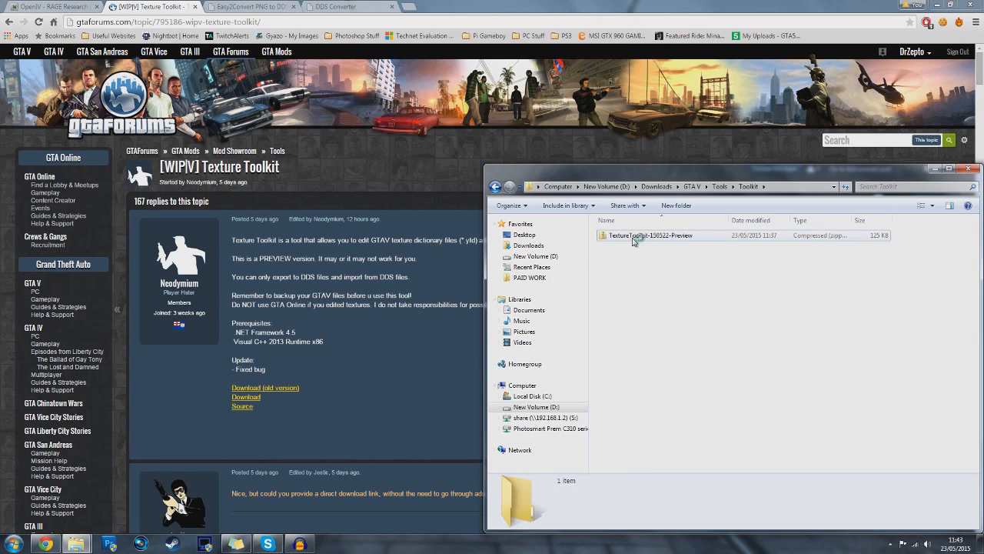
left_click(638, 236)
right_click(638, 241)
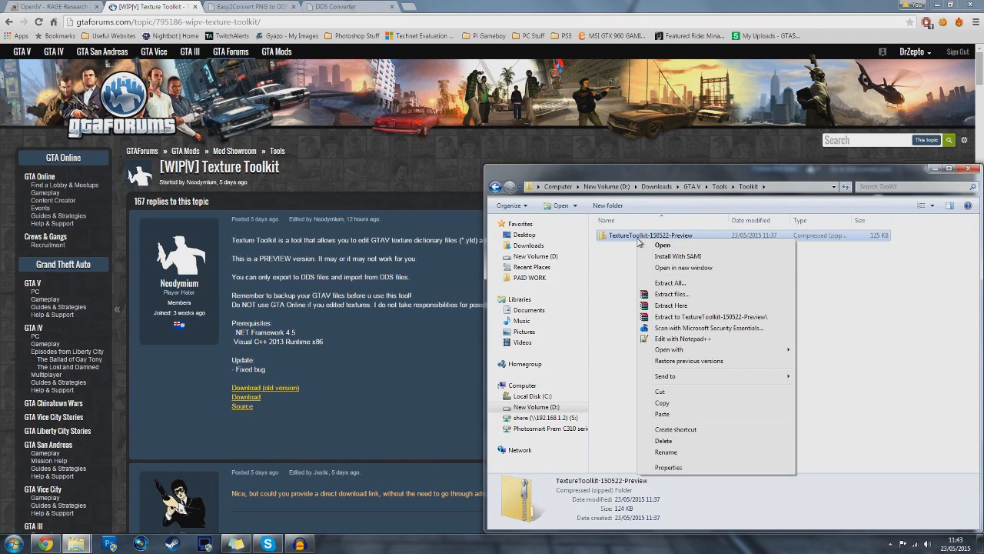
left_click(658, 284)
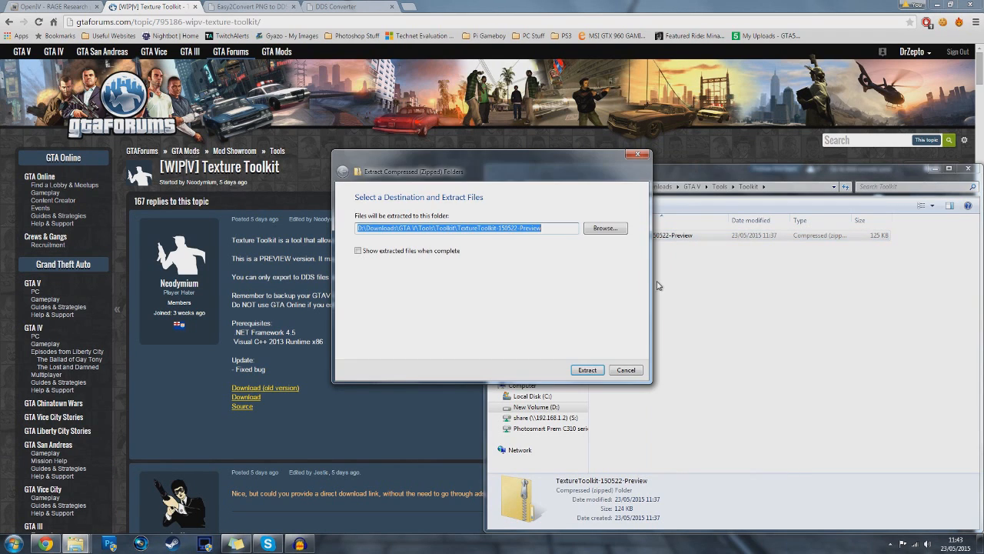
left_click(588, 369)
Open the extracted TextureToolkit-150522-Preview folder and select the TextureTool application.
double_click(642, 235)
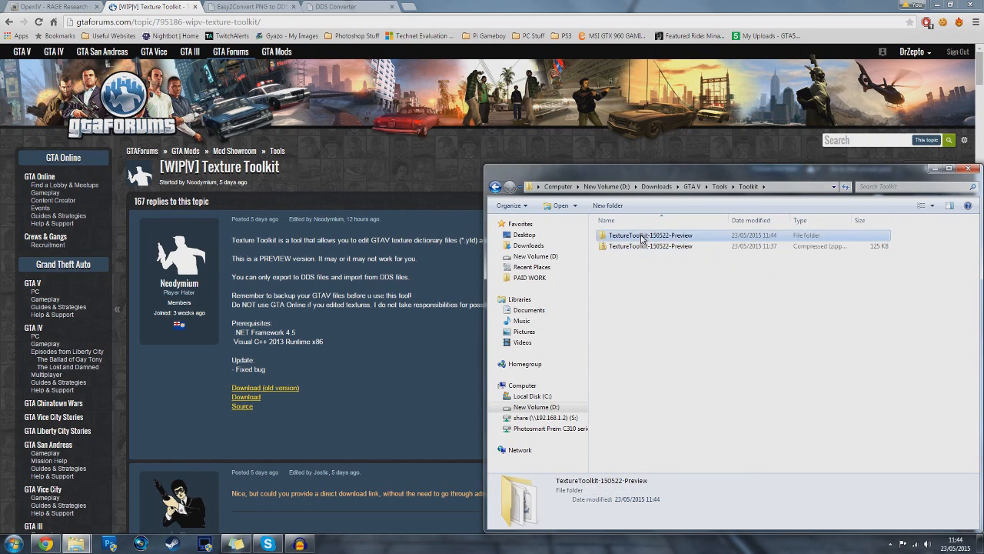
left_click_drag(651, 327, 635, 312)
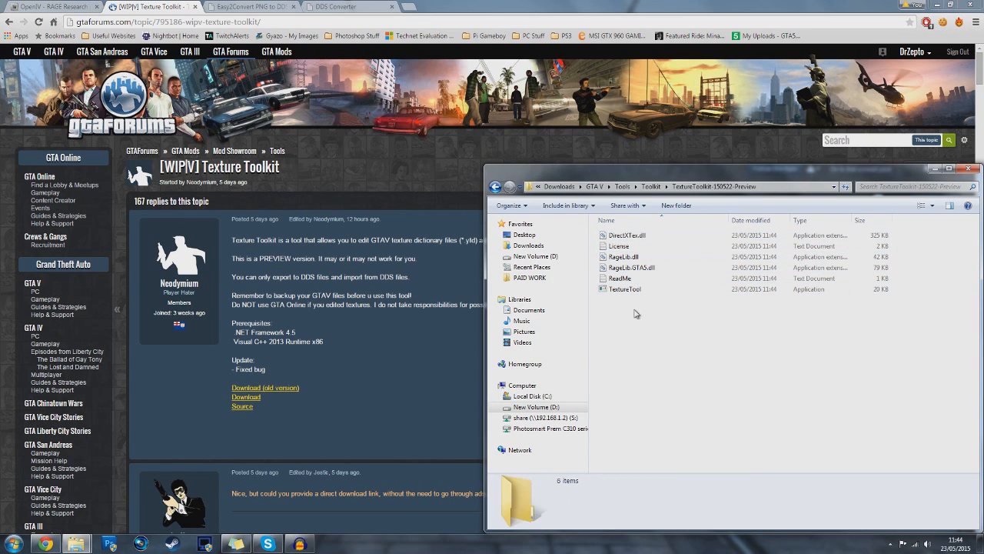
left_click(631, 292)
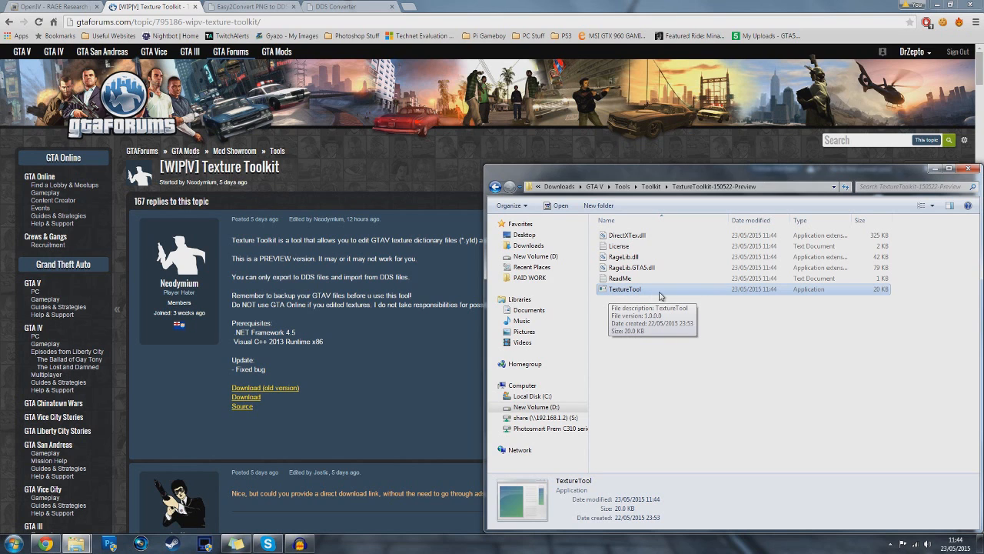
left_click(661, 295)
View the two converter websites and bring up the Easy2Convert PNG to DDS download without saving it.
left_click(264, 6)
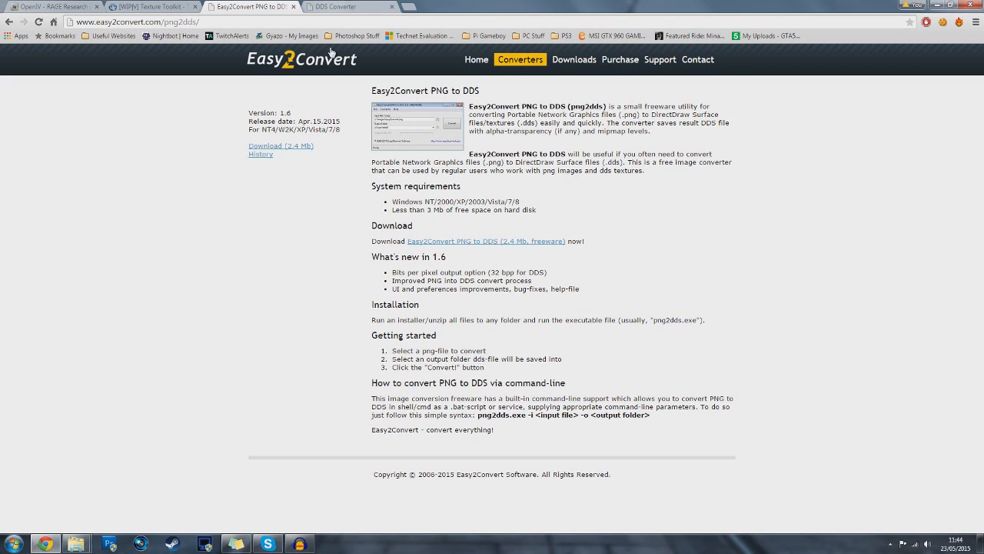
left_click(385, 6)
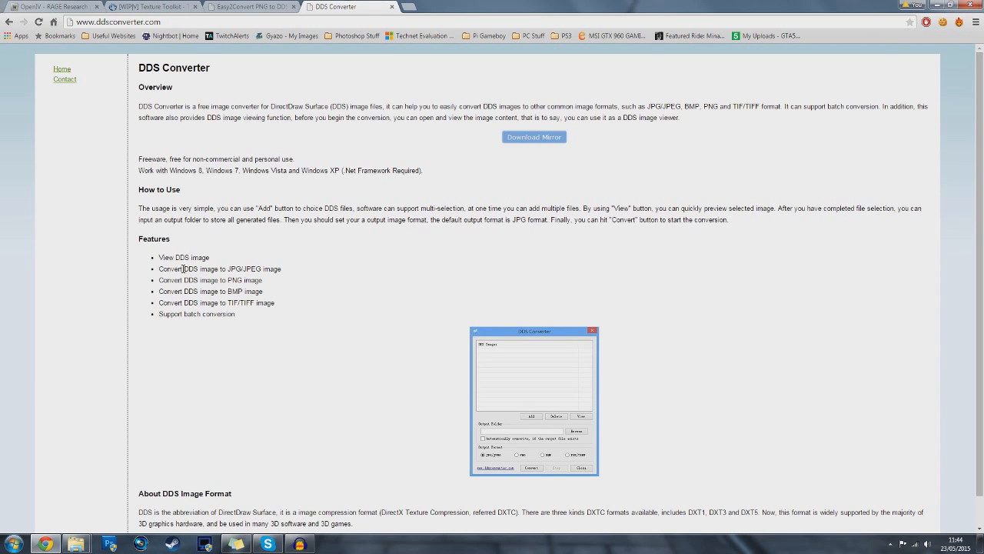
left_click(251, 6)
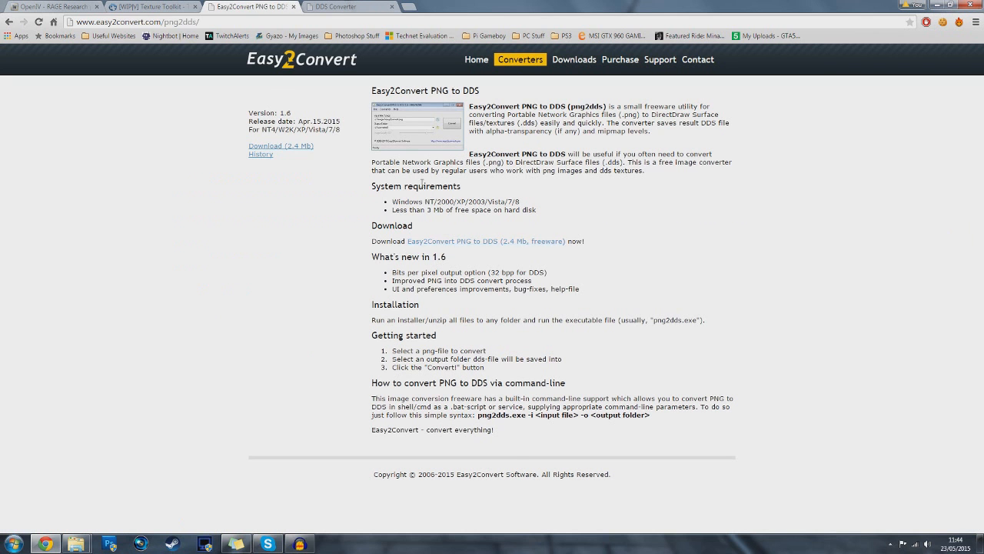
left_click(457, 246)
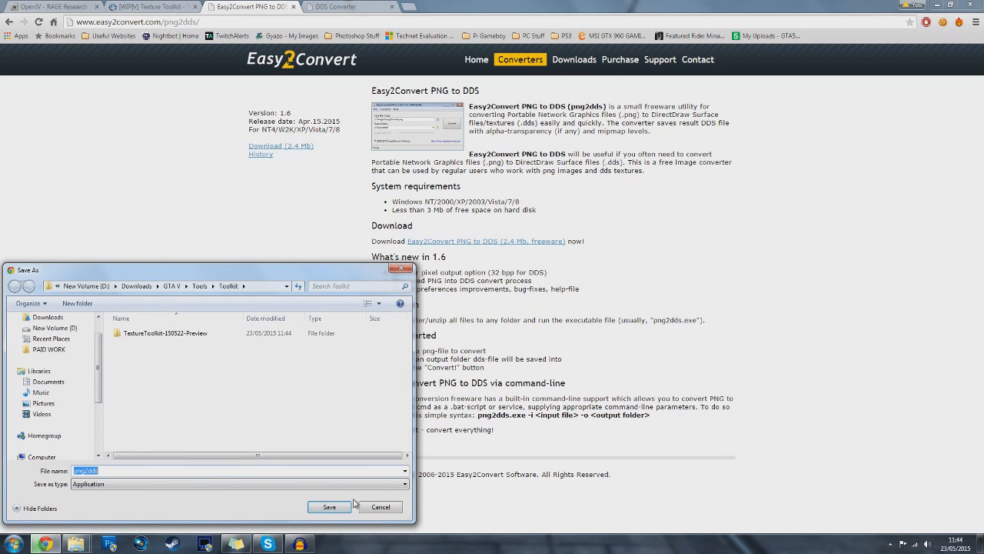
left_click(380, 510)
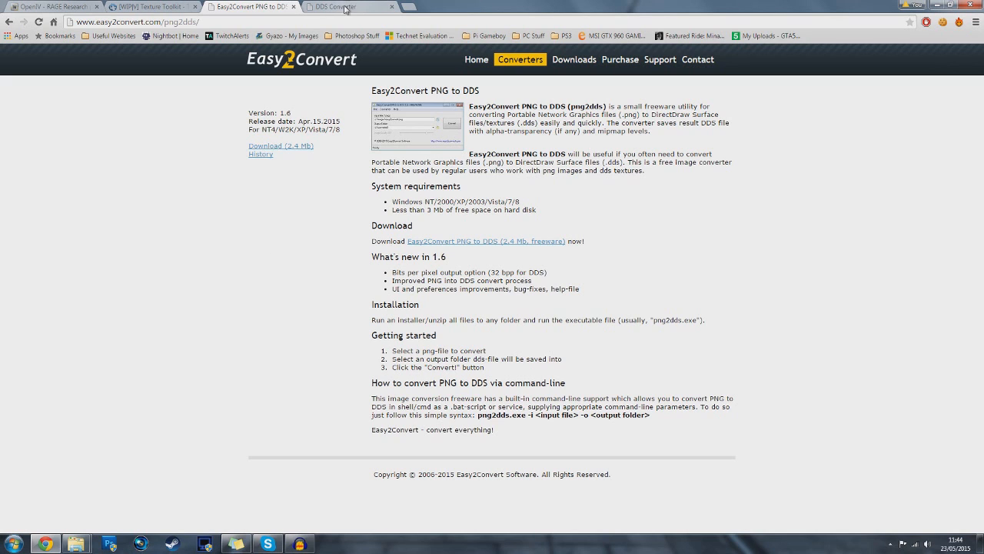
Bring up the DDS Converter installer download from the site's mirror without saving it.
left_click(344, 8)
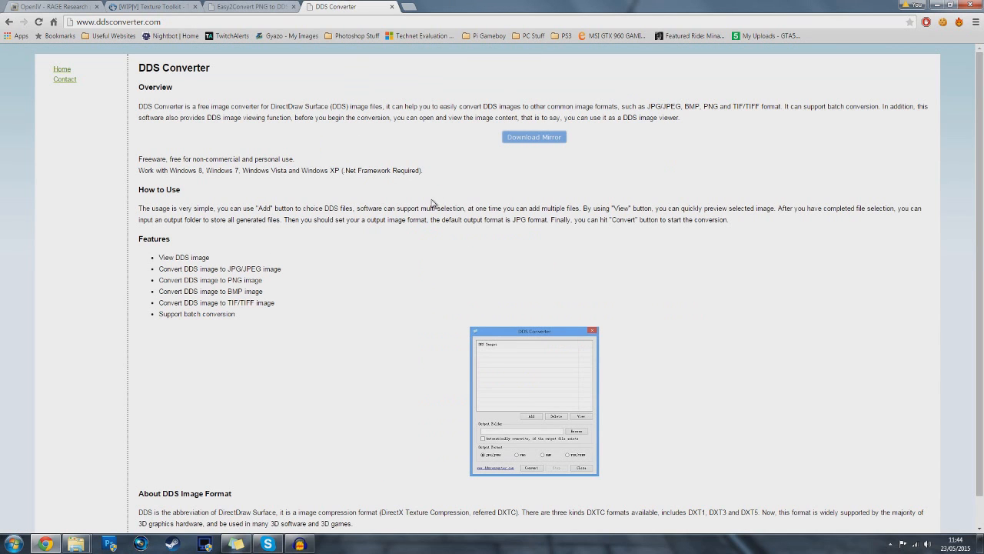
left_click(530, 140)
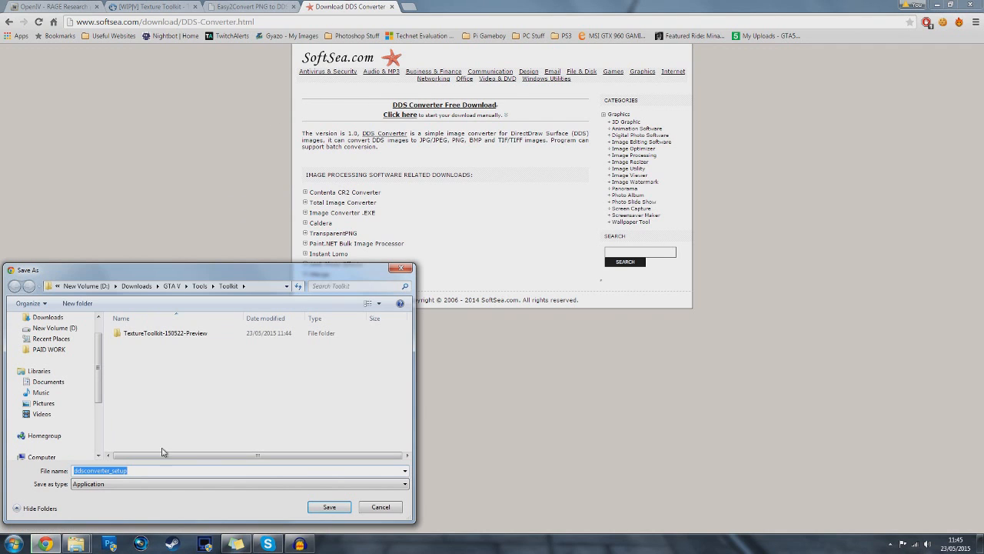
left_click(376, 507)
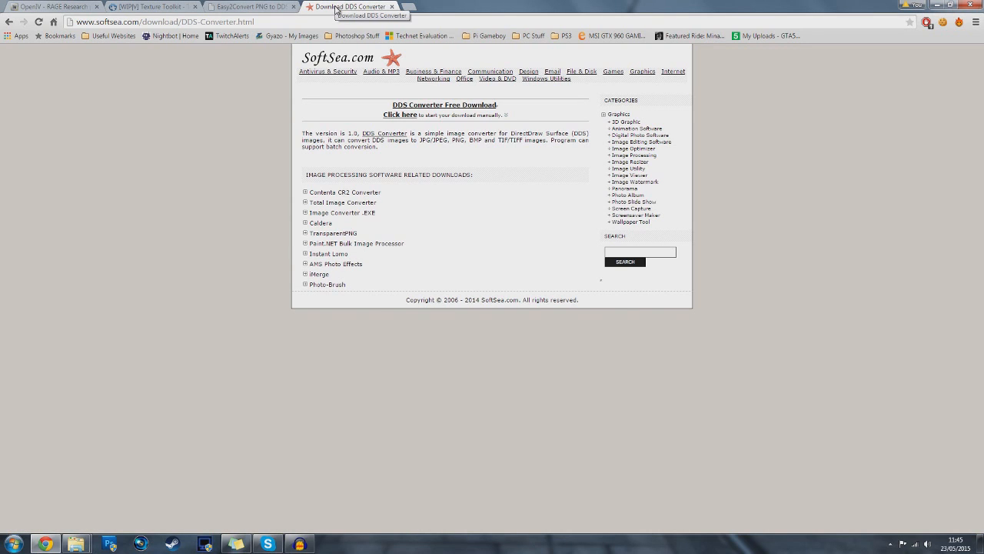
Close all remaining browser pages and minimize the file explorer window to clear the desktop.
middle_click(336, 9)
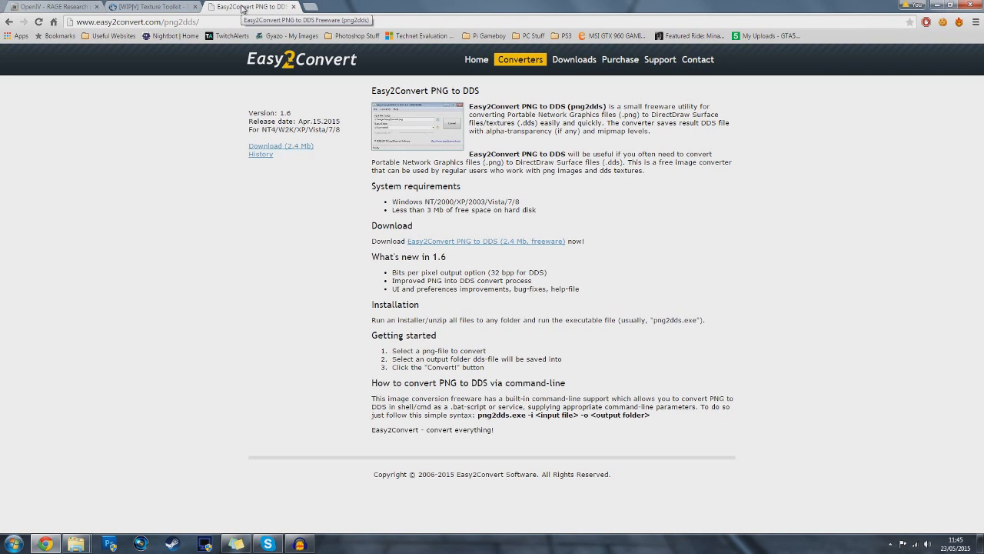
middle_click(243, 9)
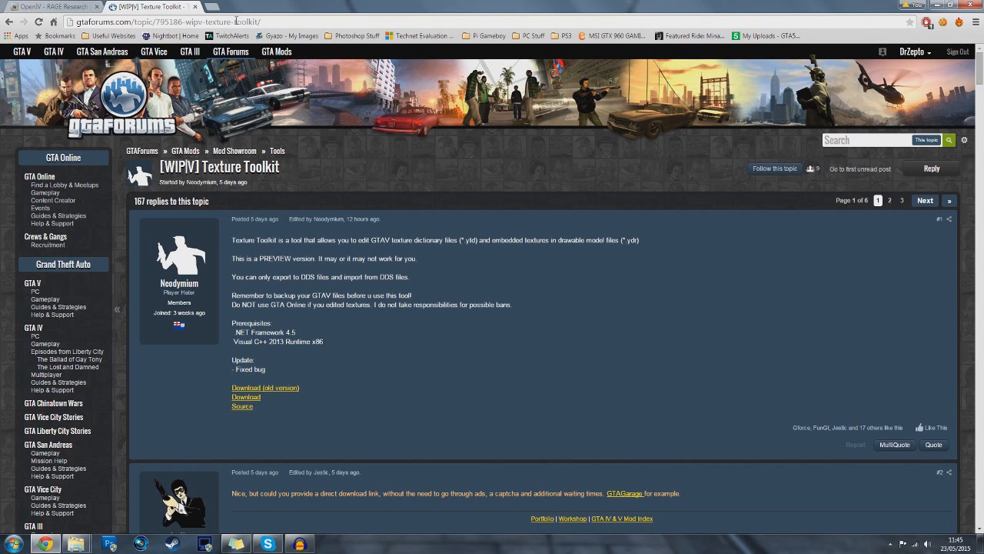
middle_click(156, 6)
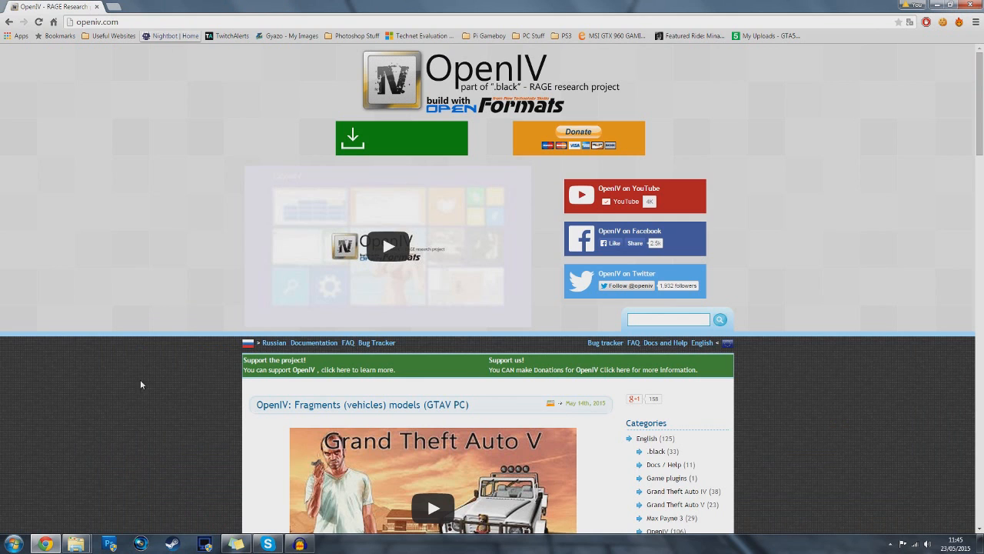
middle_click(64, 5)
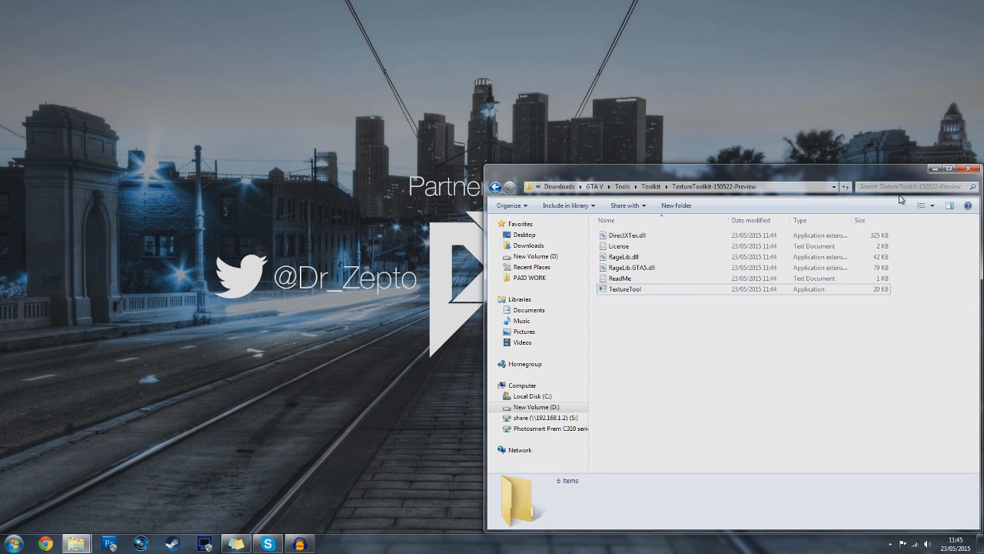
left_click(933, 168)
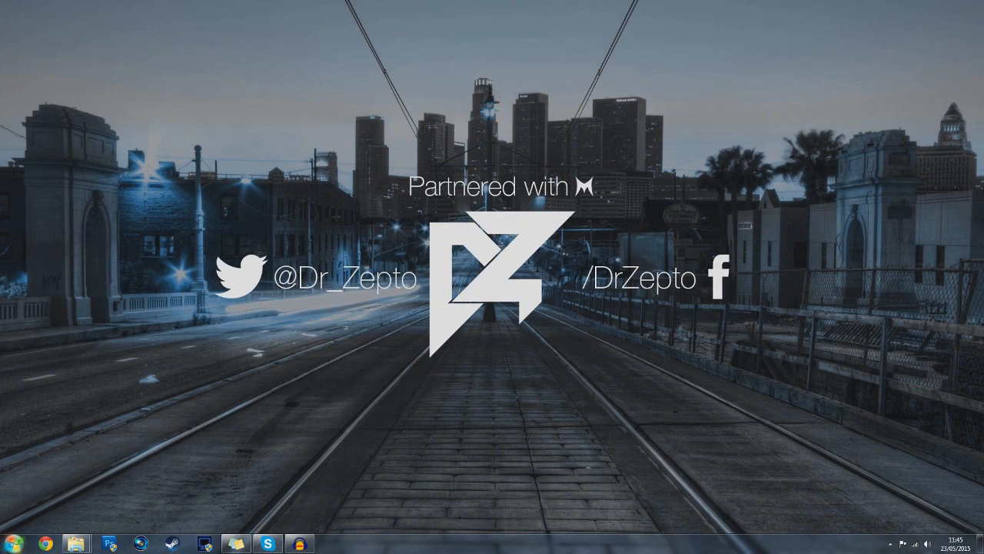
Launch OpenIV for the Windows version of Grand Theft Auto V and maximize its window.
left_click(8, 546)
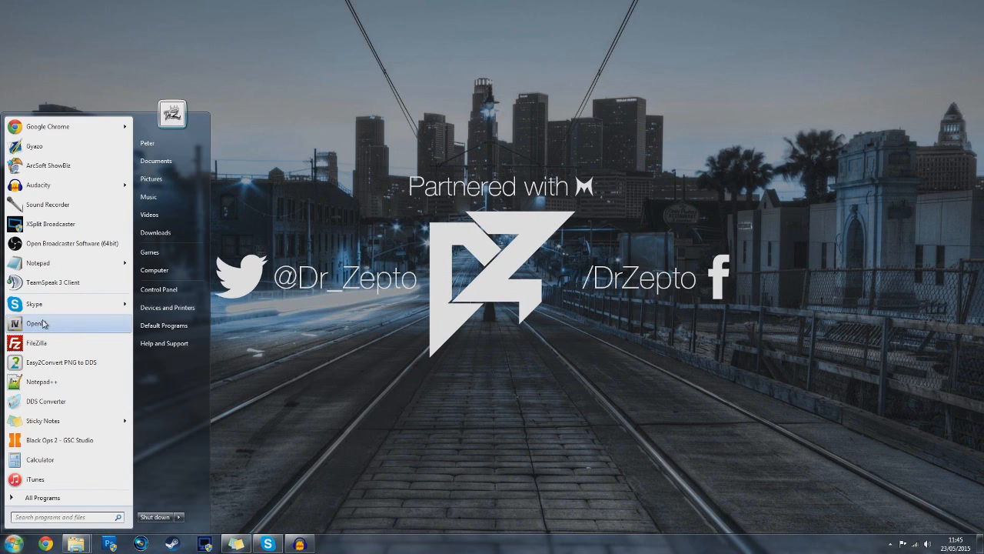
left_click(78, 322)
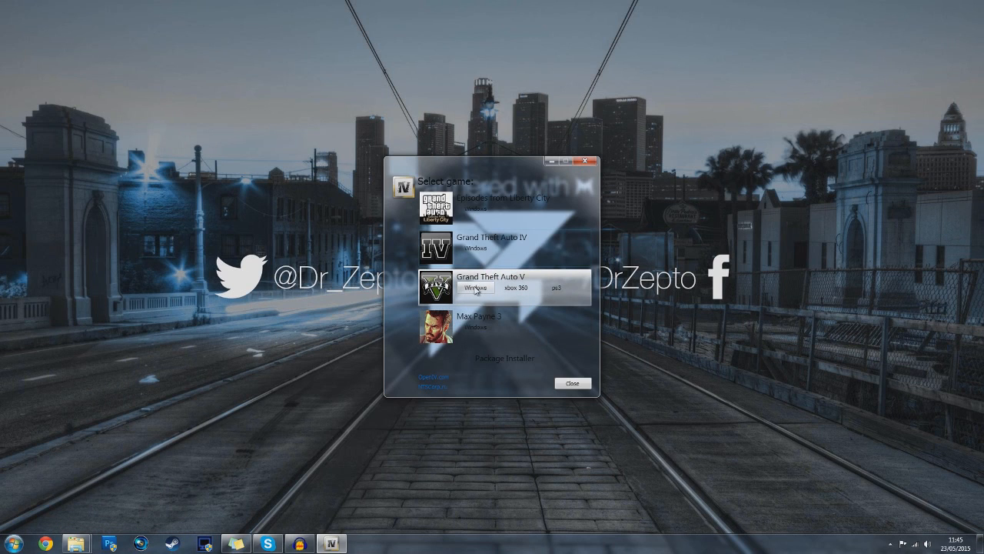
left_click(476, 289)
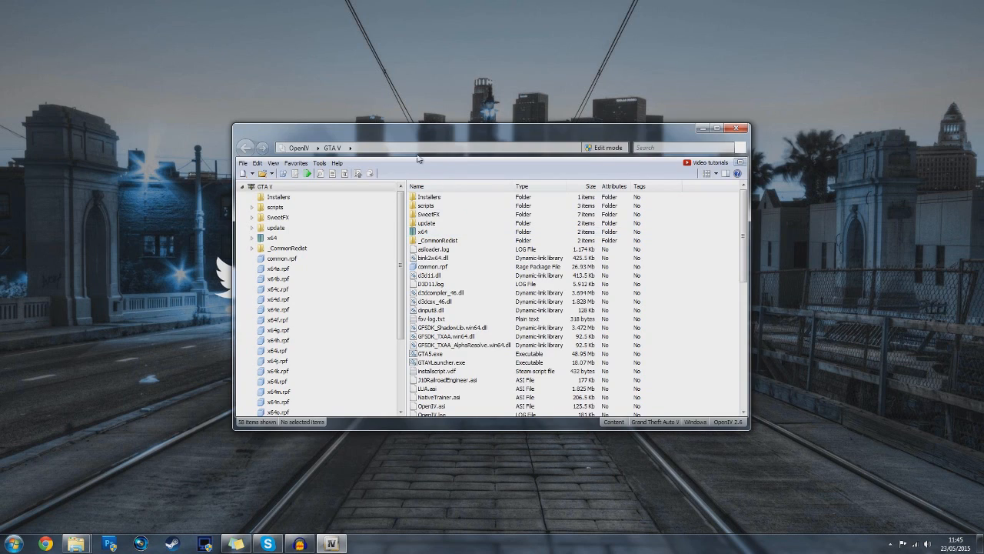
left_click_drag(402, 142, 410, 117)
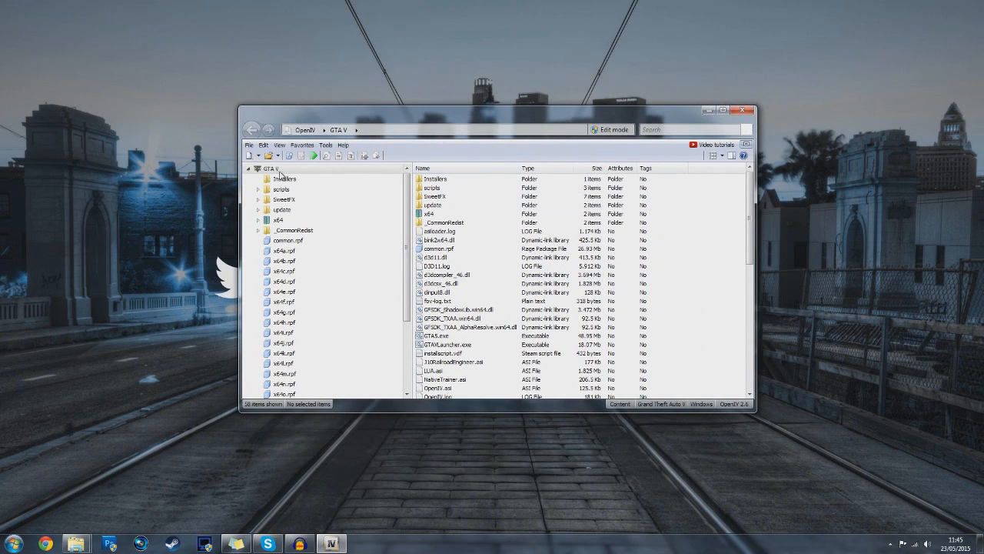
double_click(489, 121)
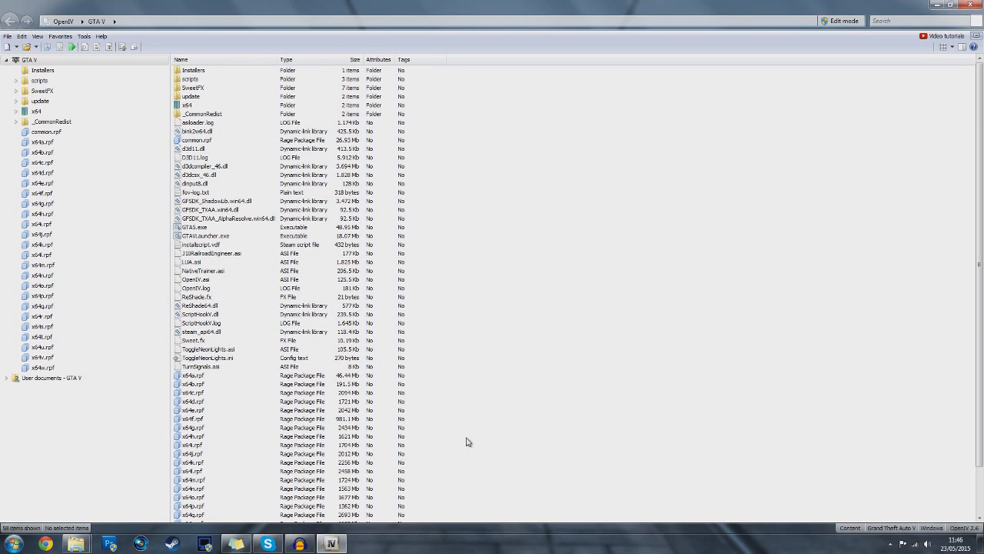
Browse into the x64v.rpf archive's models folder and open its cdimages folder.
scroll(467, 435, "down", 2)
scroll(472, 417, "up", 2)
left_click(34, 357)
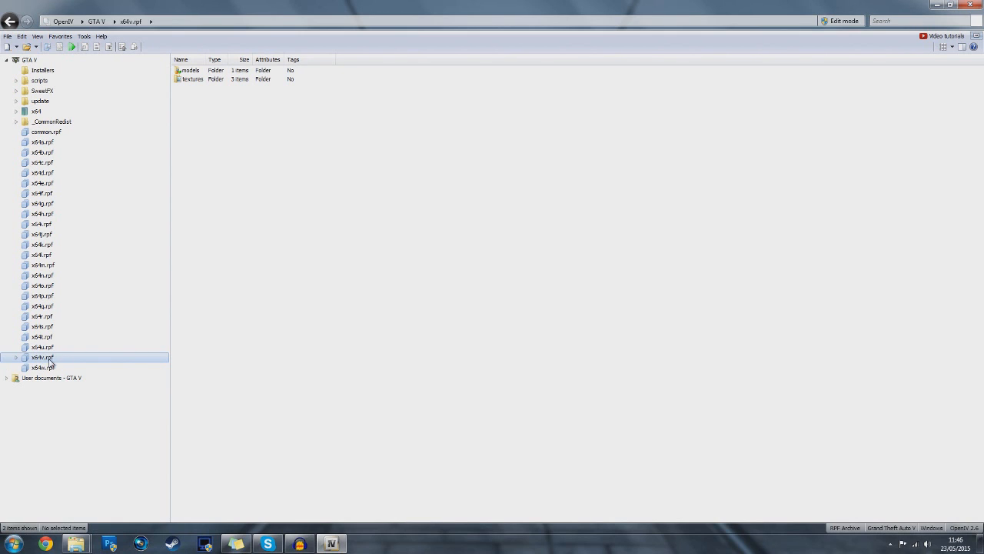
double_click(192, 71)
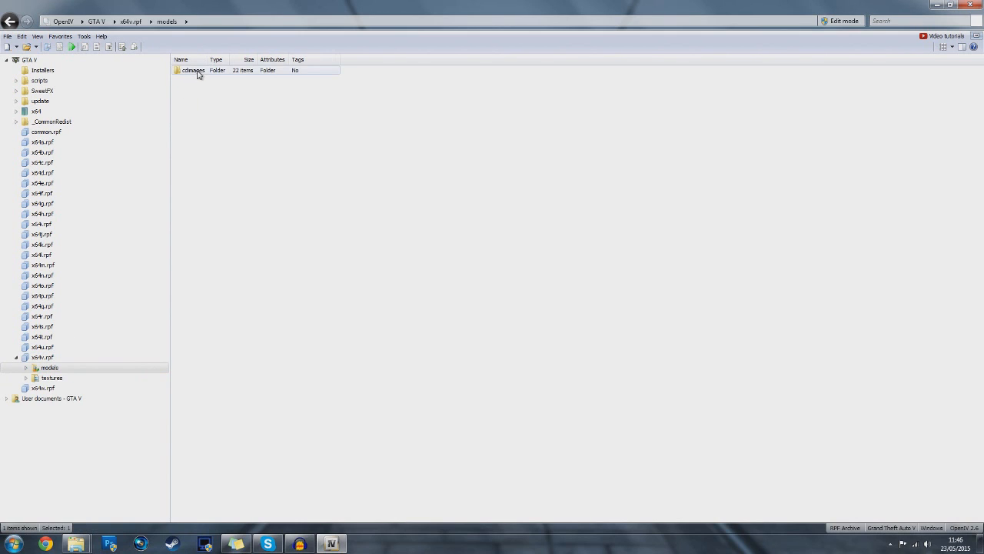
double_click(198, 74)
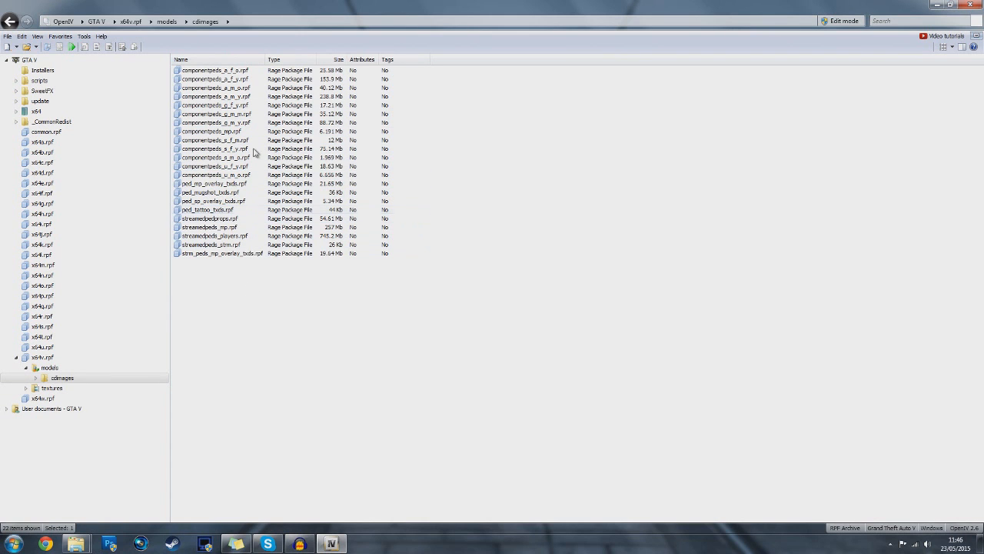
Open the streamedpeds_players.rpf archive in cdimages and select the player_one folder.
left_click(208, 220)
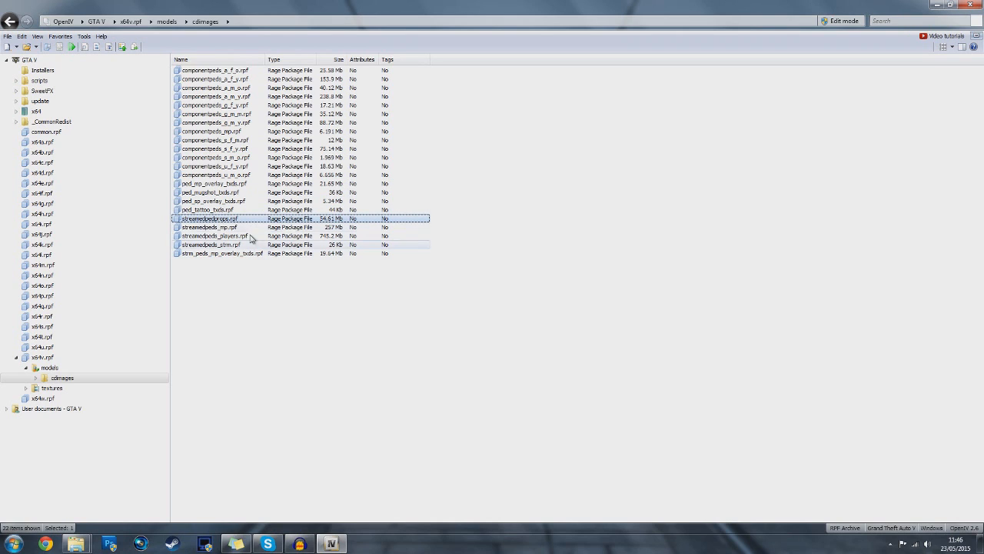
left_click(204, 236)
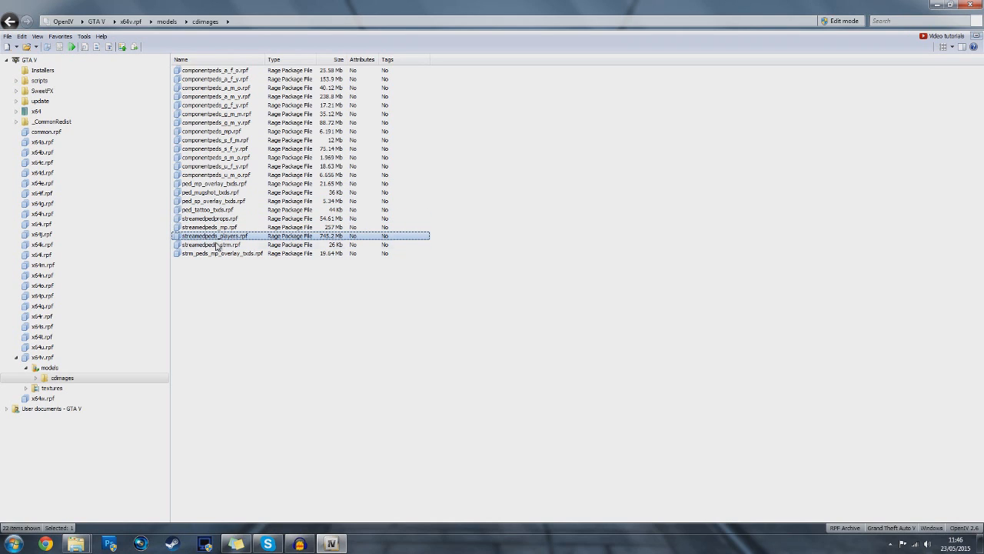
double_click(234, 238)
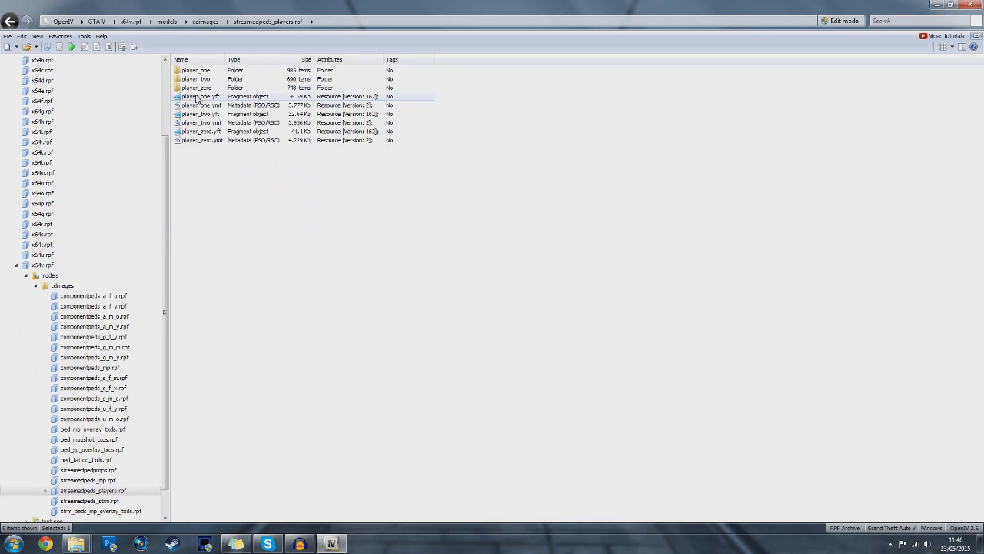
left_click(206, 70)
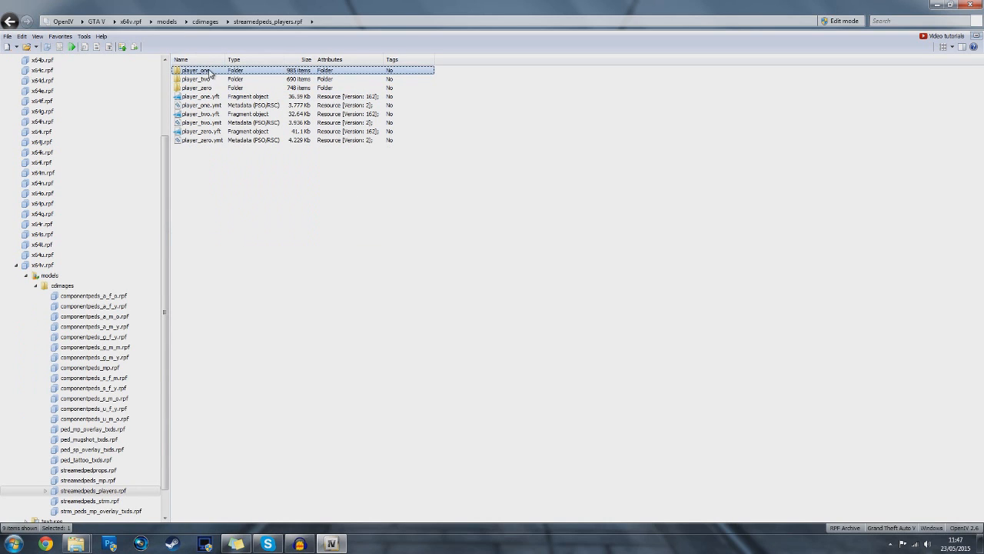
Open the player_one folder in the streamedpeds_players.rpf archive.
left_click(210, 79)
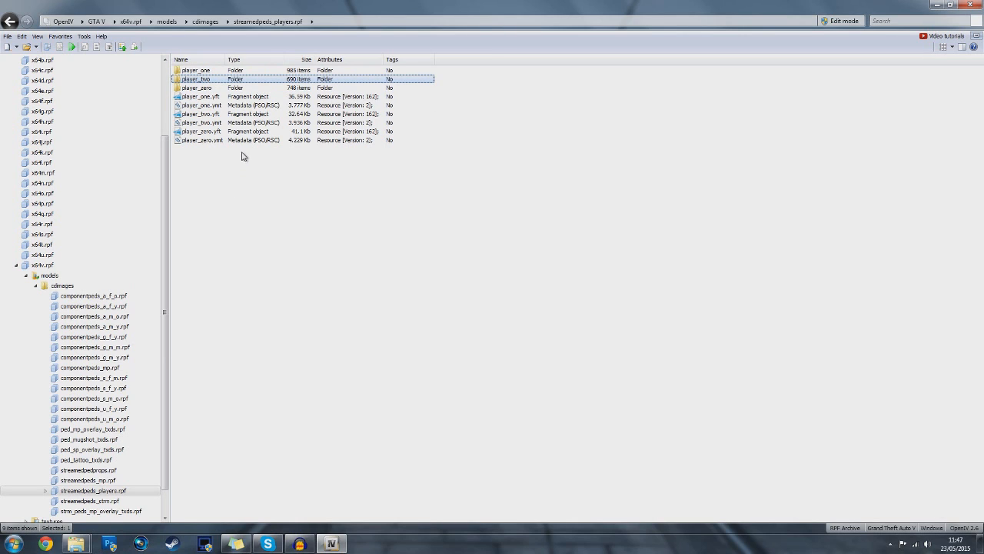
left_click(206, 89)
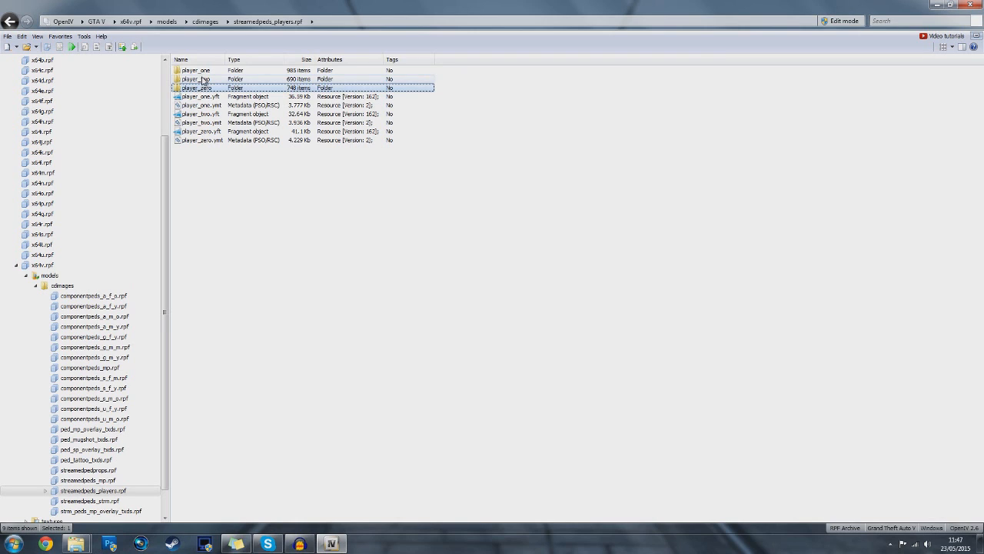
left_click(204, 79)
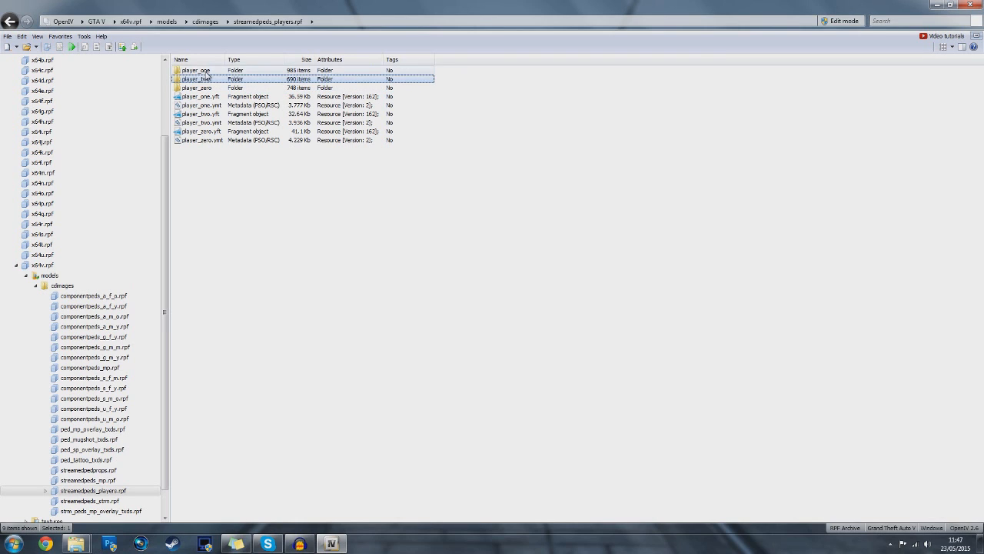
left_click(200, 71)
double_click(201, 71)
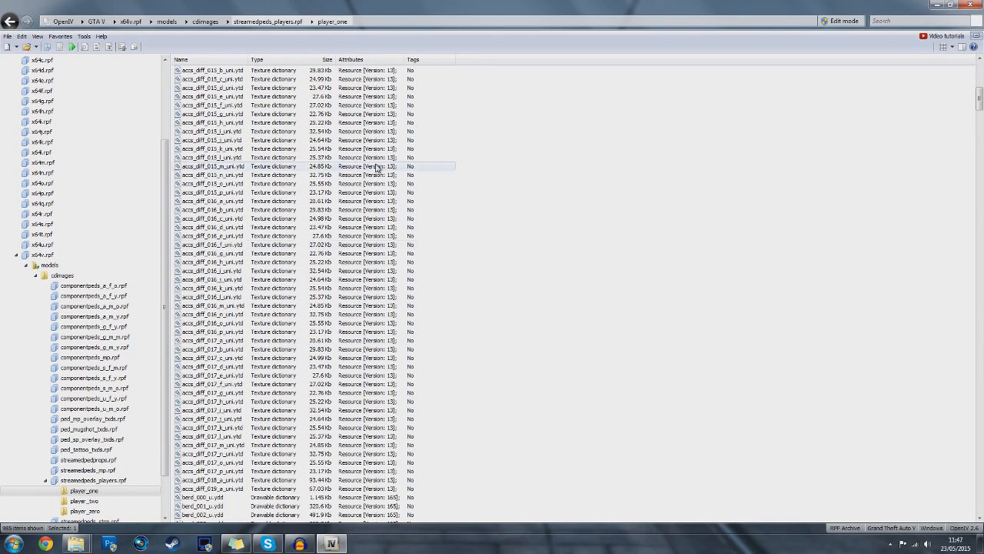
Preview the accs_diff_000_a_uni.ytd texture dictionary in the texture viewer and close the viewer.
left_click_drag(979, 86, 978, 64)
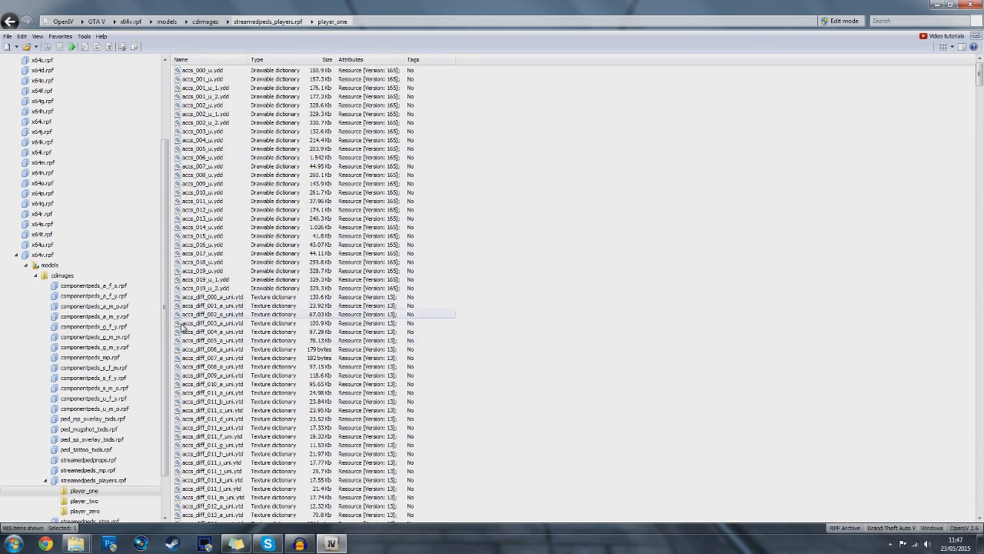
left_click(261, 298)
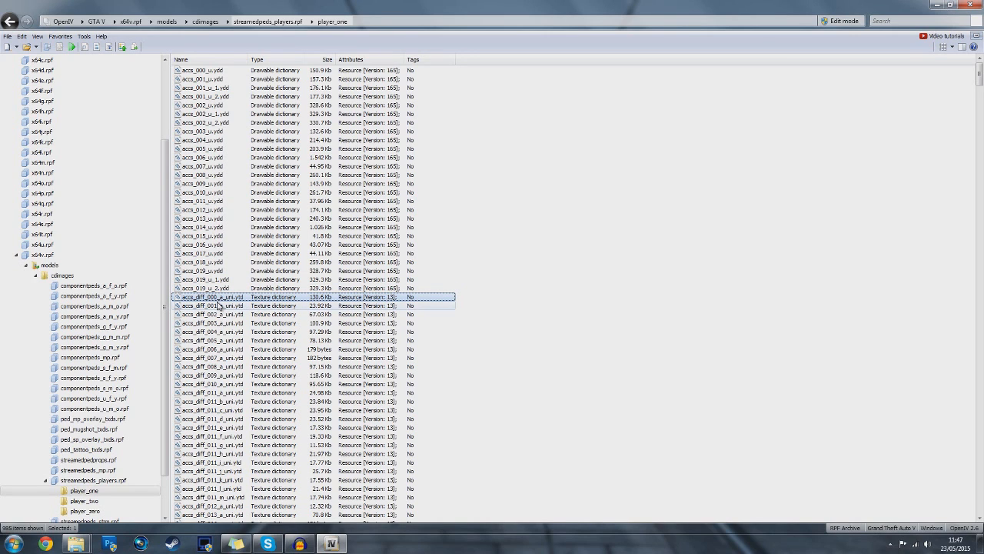
key("Return")
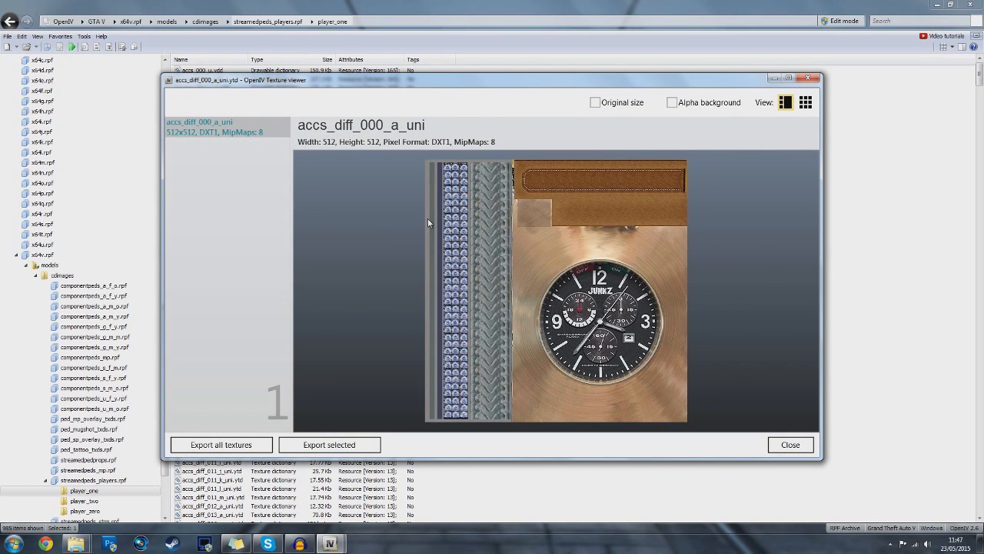
left_click(808, 79)
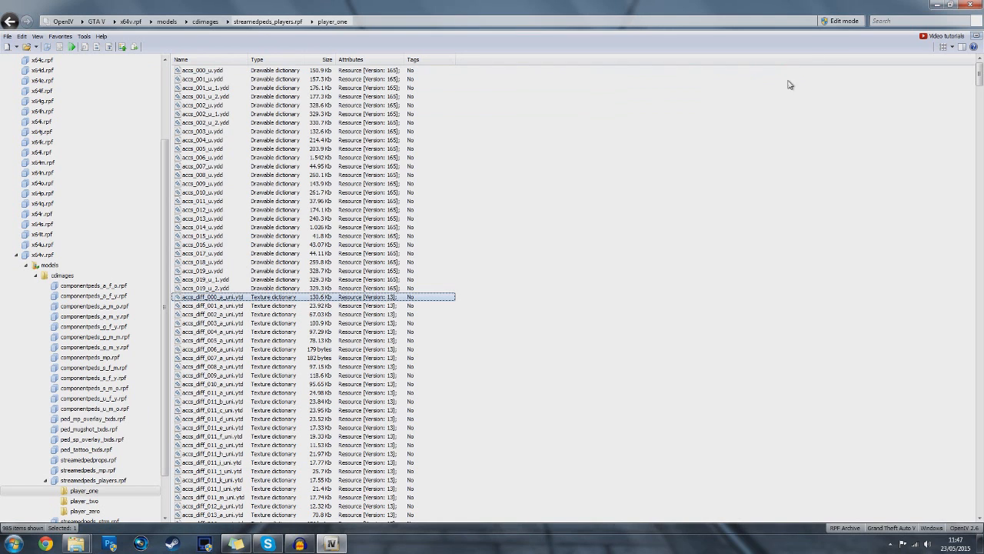
Export accs_diff_000_a_uni.ytd to the Tutorial folder inside My Mods.
right_click(217, 297)
left_click(248, 353)
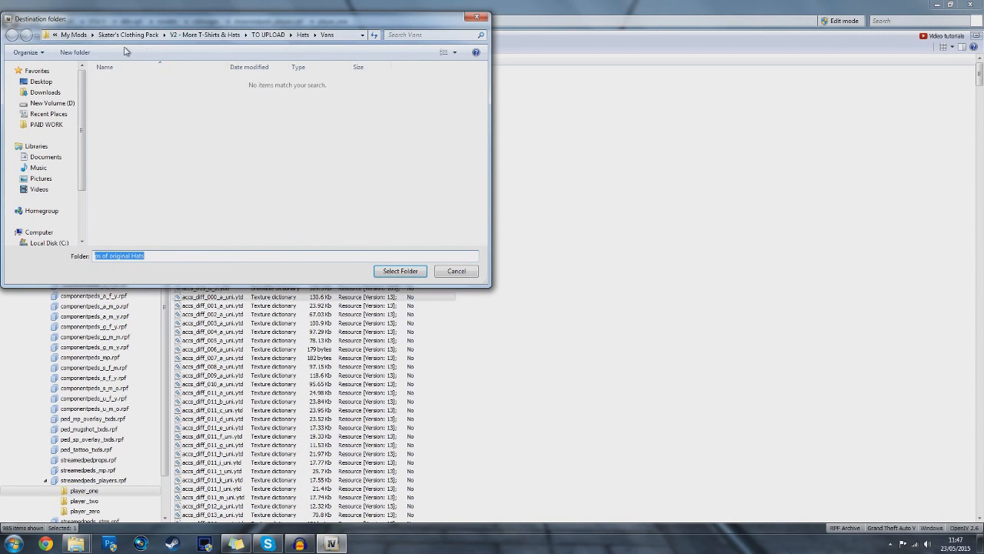
left_click(73, 35)
double_click(128, 125)
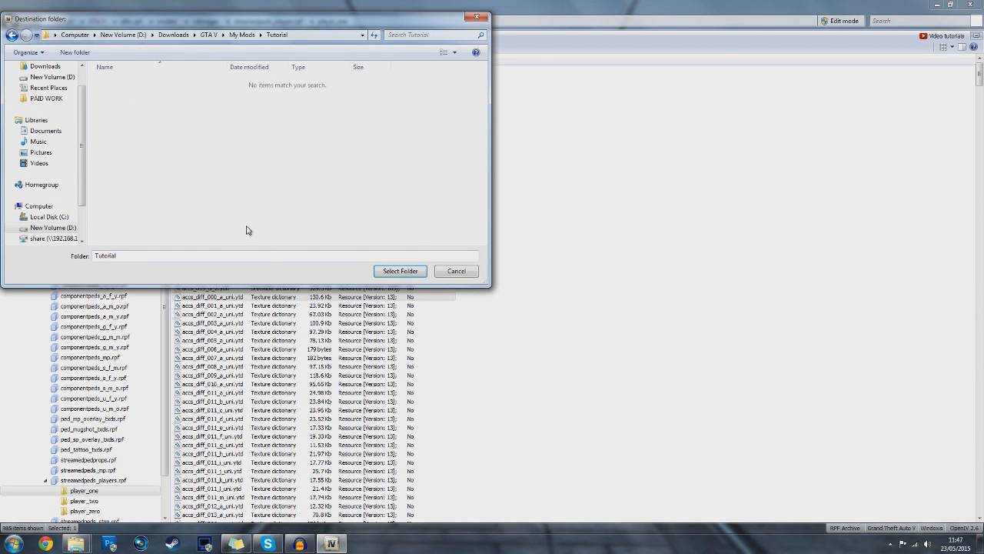
left_click(394, 272)
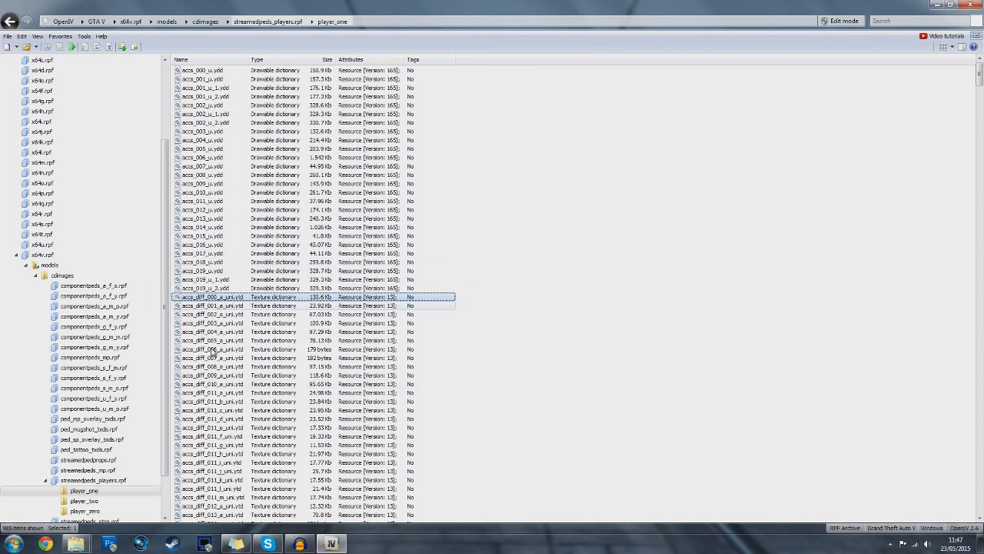
Bring up the Tutorial folder window, place it beside the OpenIV file list, and select the exported accs_diff_000_a_uni.ytd.
mouse_move(91, 540)
left_click(140, 495)
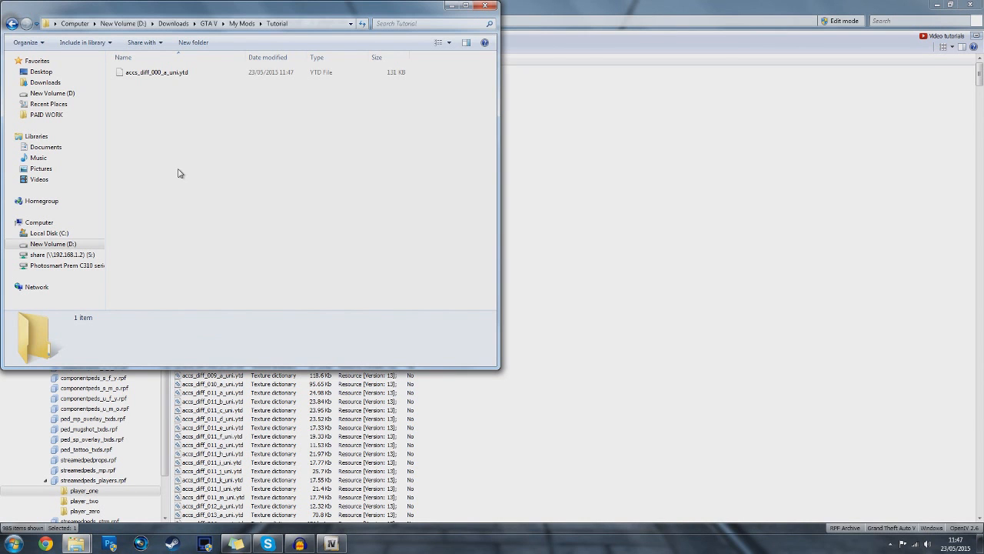
left_click(187, 74)
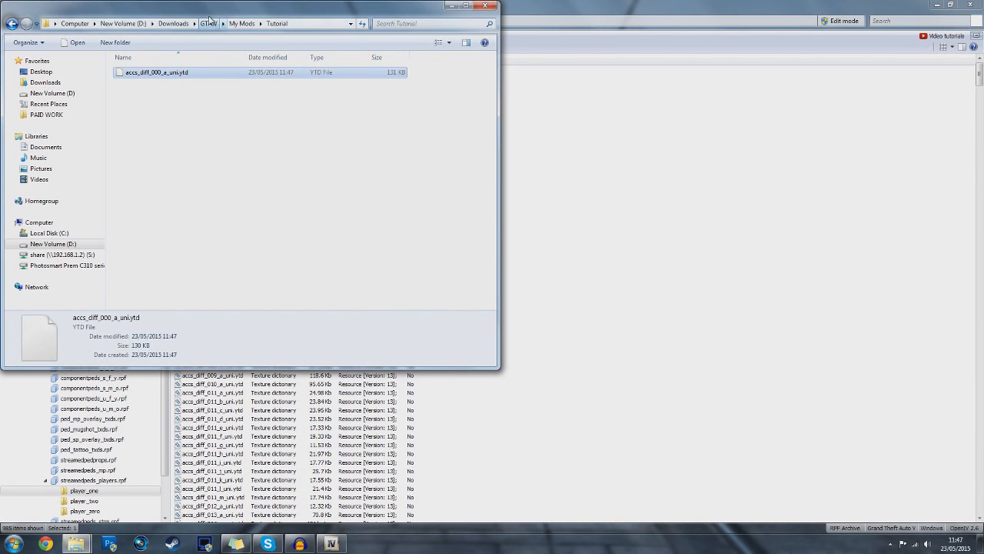
left_click_drag(231, 8, 680, 90)
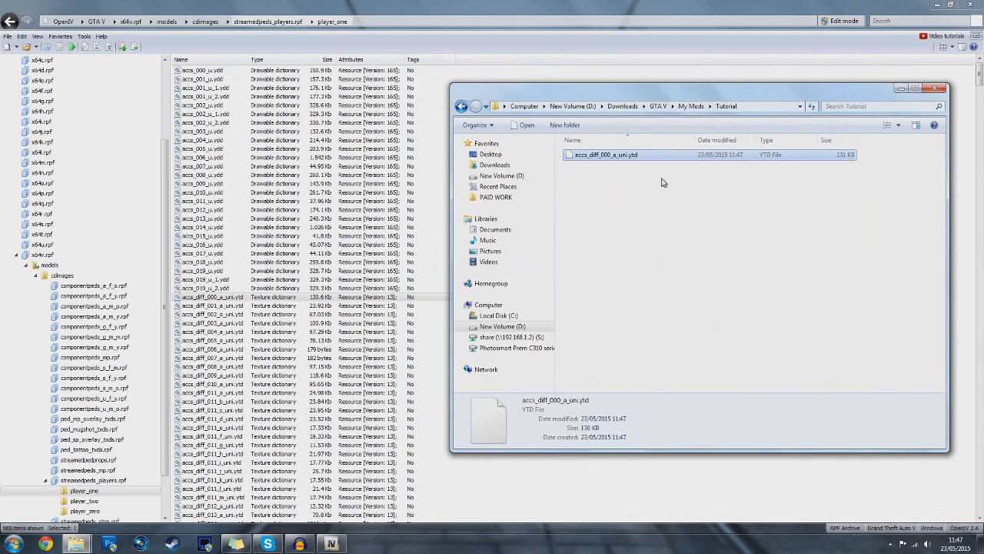
left_click(223, 300)
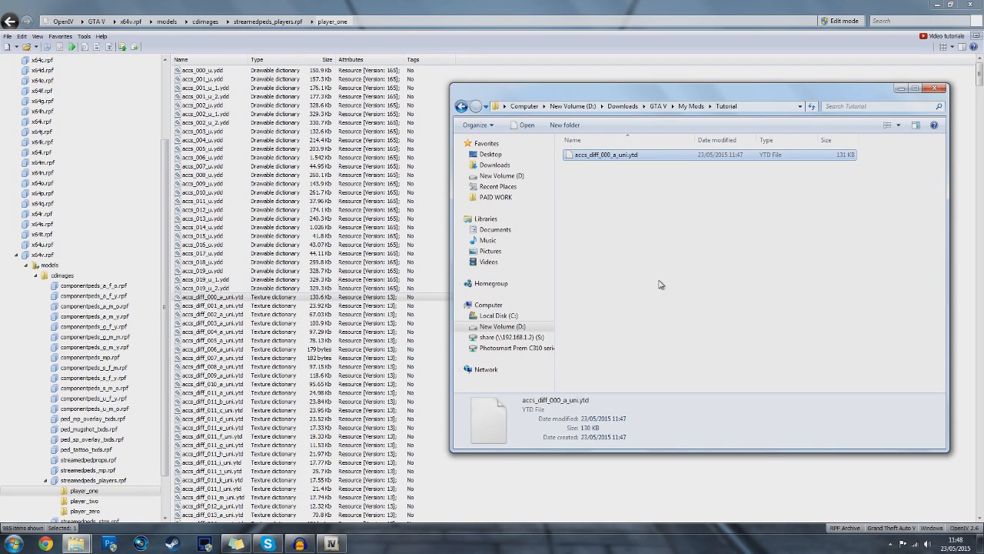
left_click(638, 247)
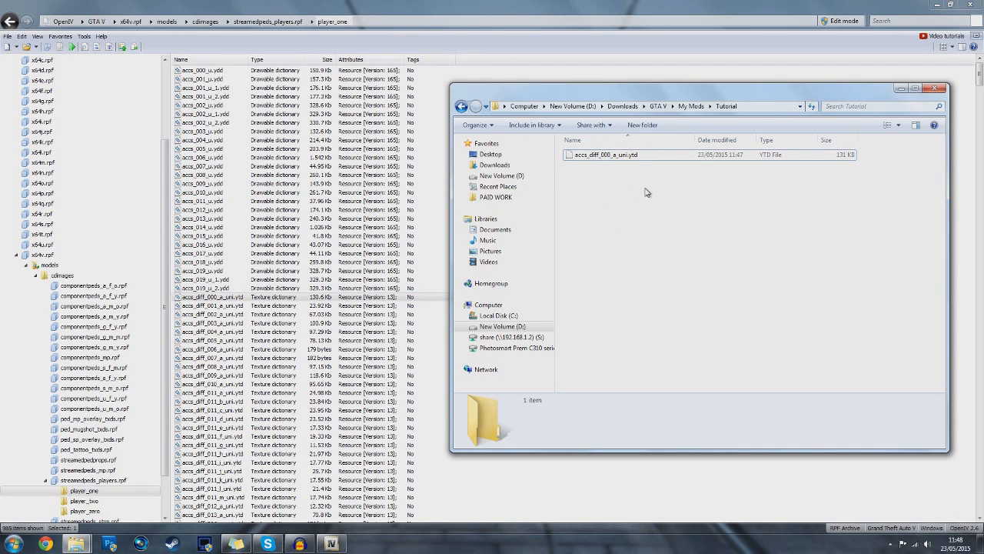
left_click(618, 157)
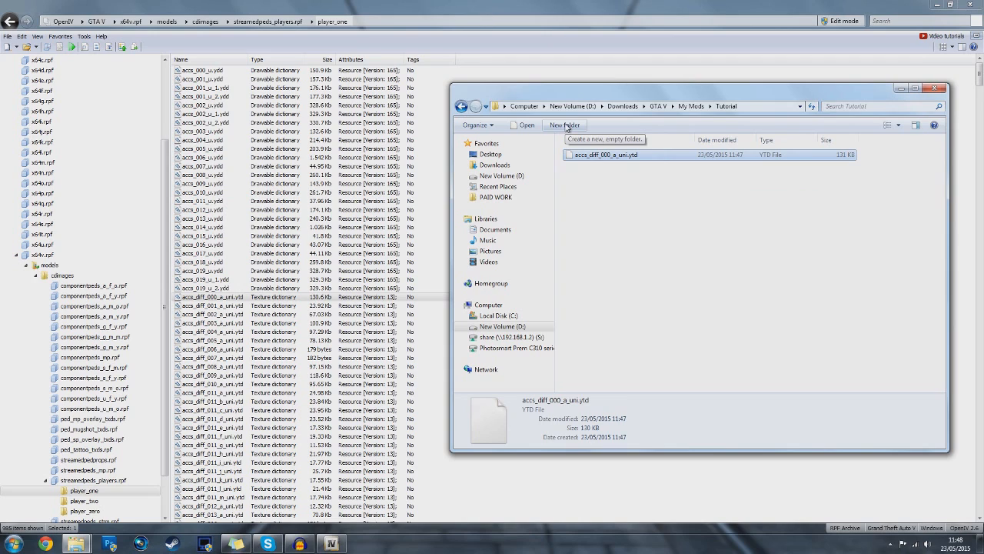
Create a new folder named backups in the Tutorial folder.
left_click(566, 125)
type("backups")
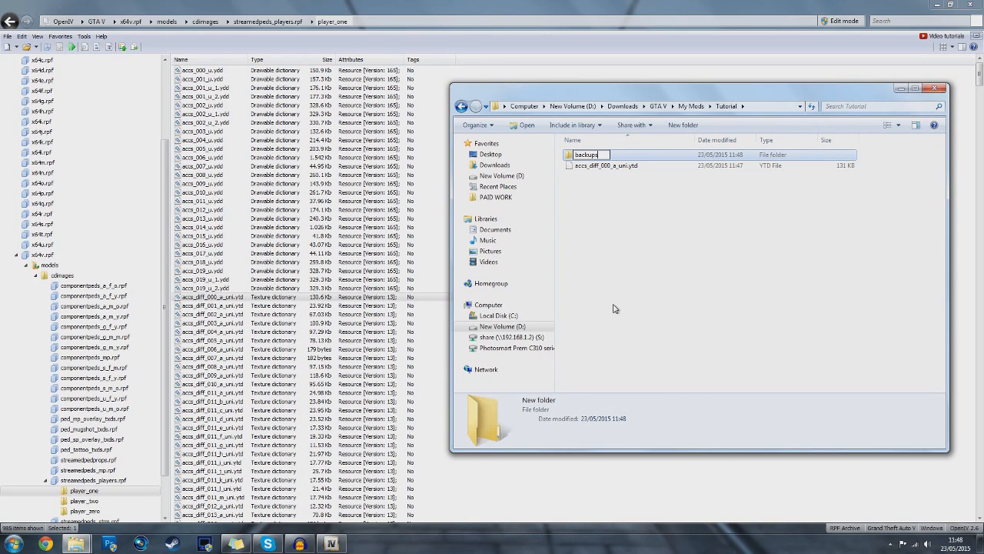
key("Return")
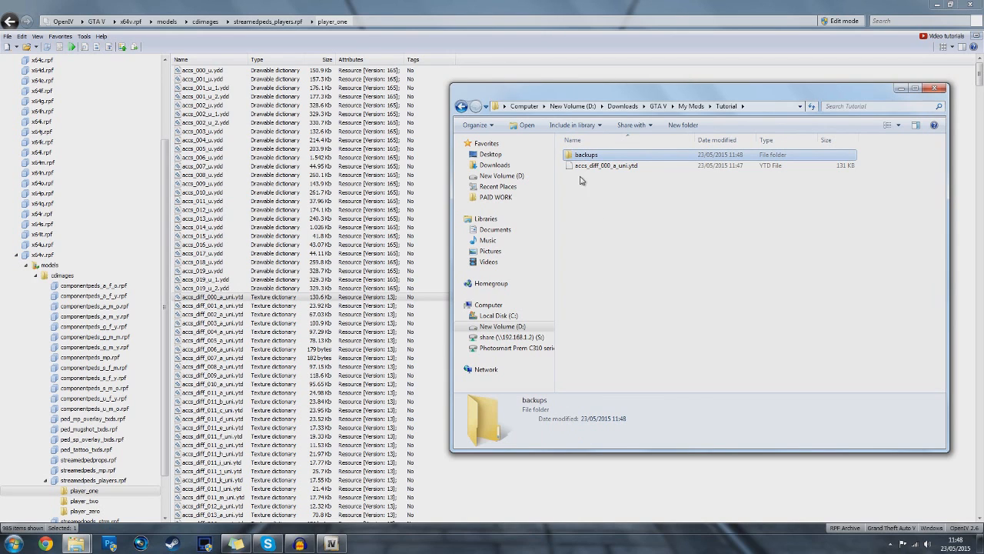
Copy accs_diff_000_a_uni.ytd from the Tutorial folder into the backups folder.
right_click(592, 168)
left_click(621, 297)
double_click(606, 155)
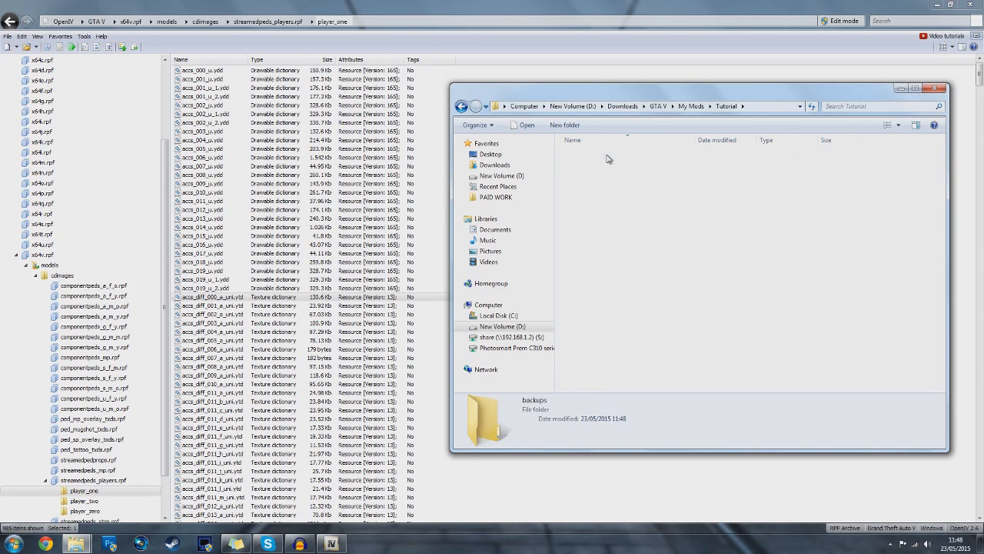
right_click(607, 195)
left_click(629, 267)
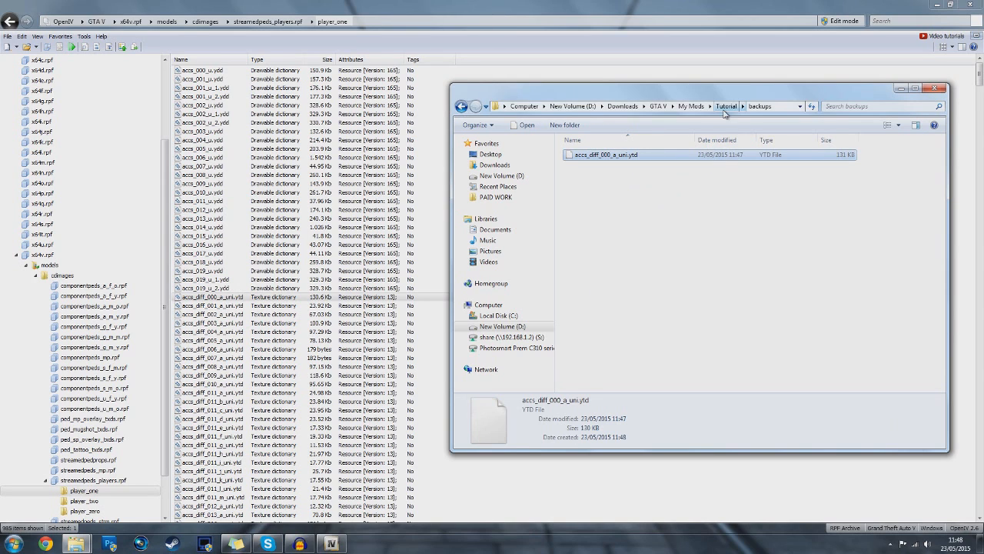
Check the backups folder for the copied texture file and return to the Tutorial folder.
left_click(725, 109)
left_click(617, 218)
double_click(599, 156)
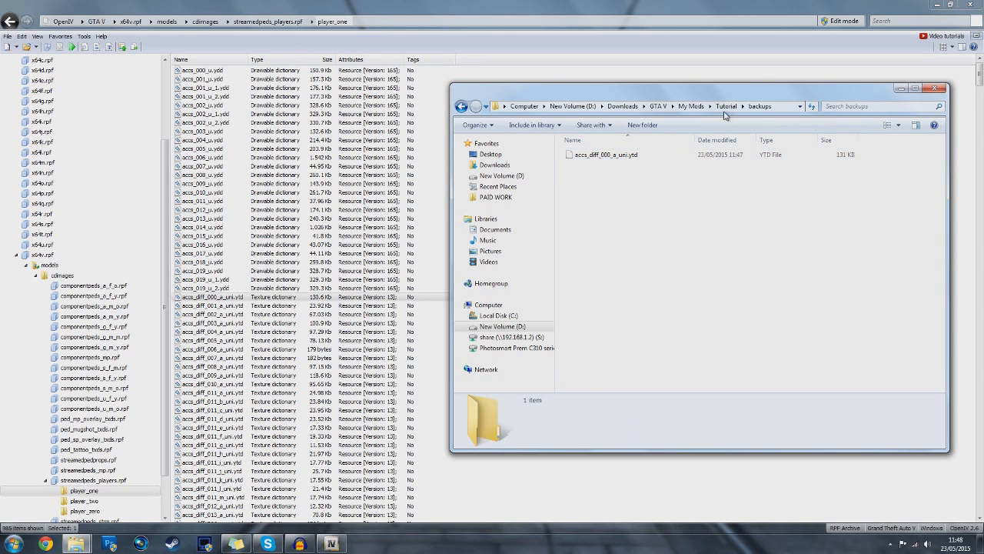
left_click(726, 107)
left_click(652, 194)
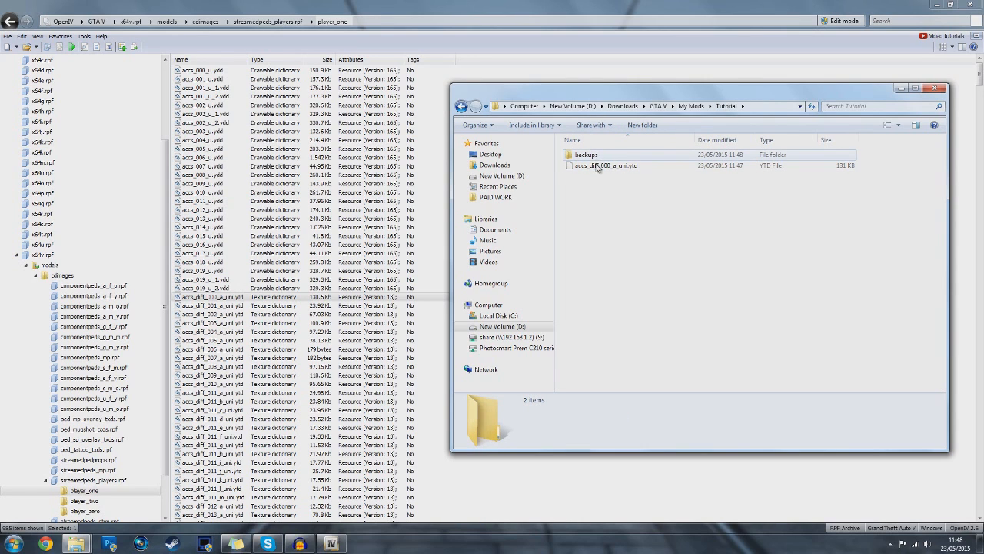
double_click(592, 156)
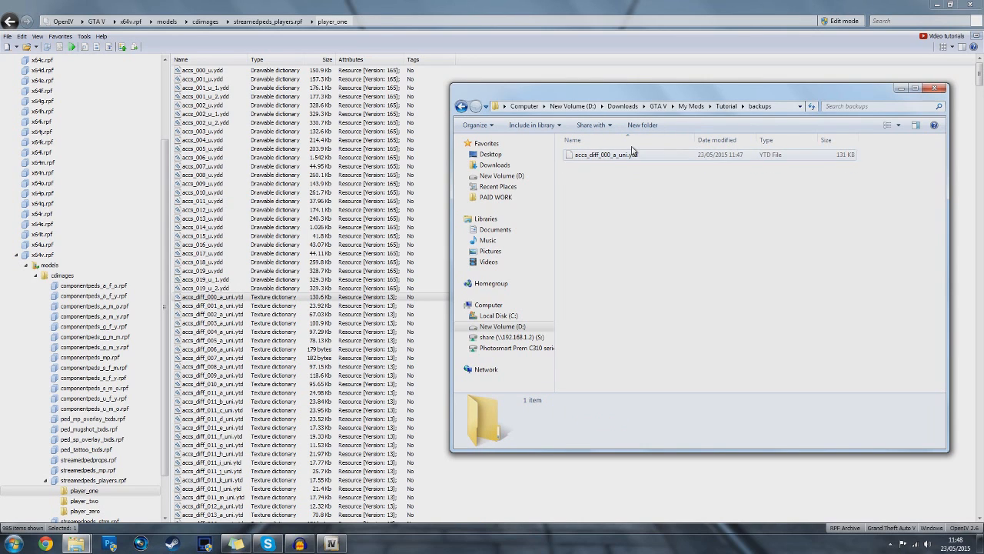
left_click(726, 106)
left_click(628, 202)
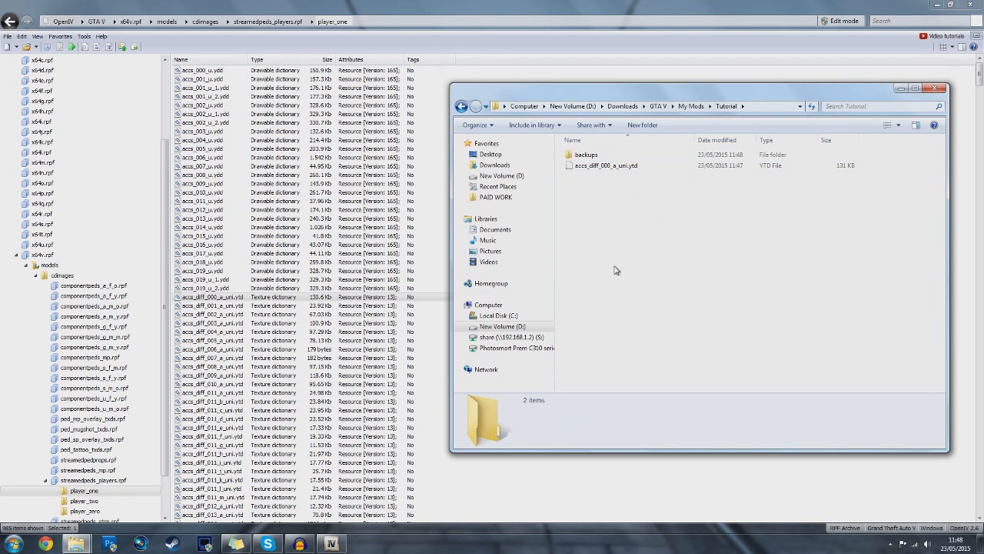
Launch TextureTool from the TextureToolkit-150522-Preview folder and minimize that folder window.
left_click(69, 546)
left_click(50, 506)
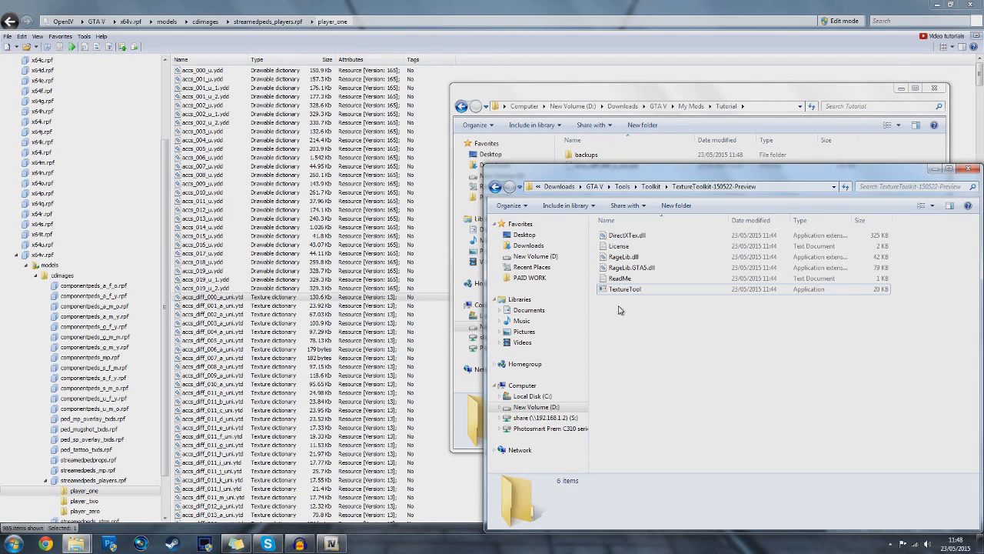
double_click(650, 290)
left_click(533, 282)
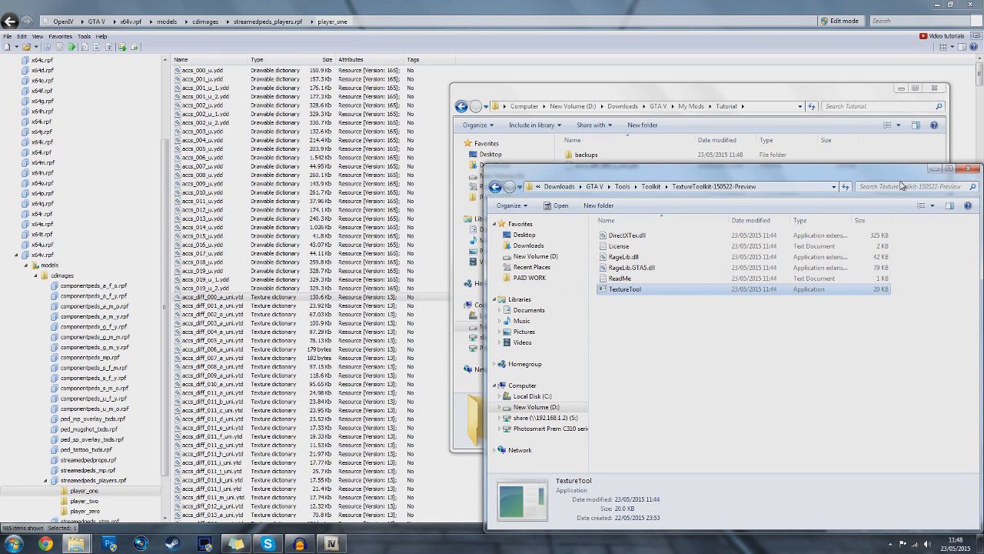
left_click(937, 169)
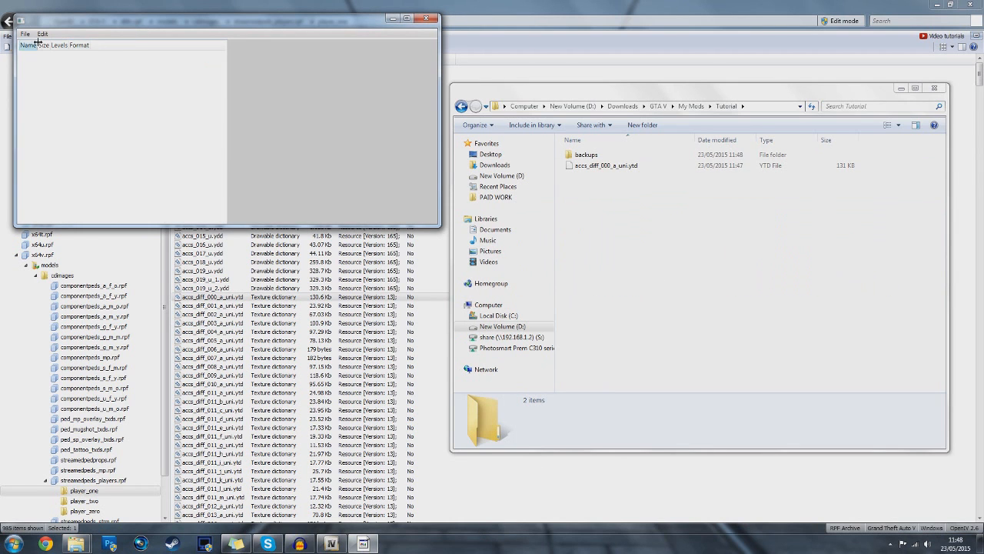
Minimize OpenIV and position the Texture Toolkit window beside the Tutorial folder window.
left_click_drag(58, 23, 117, 110)
left_click(936, 6)
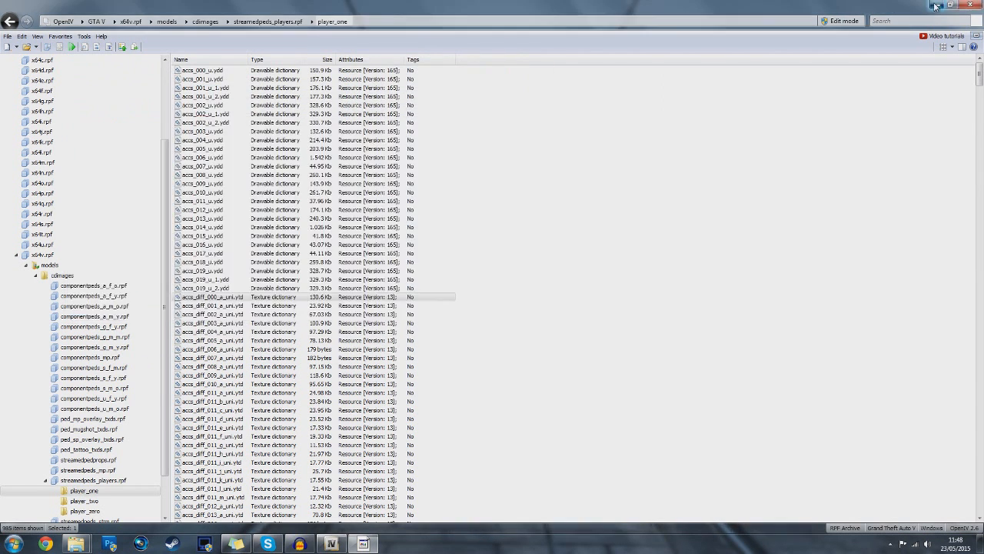
left_click(936, 6)
left_click_drag(361, 112, 330, 97)
Load accs_diff_000_a_uni.ytd from the My Mods Tutorial folder into Texture Toolkit.
left_click(62, 107)
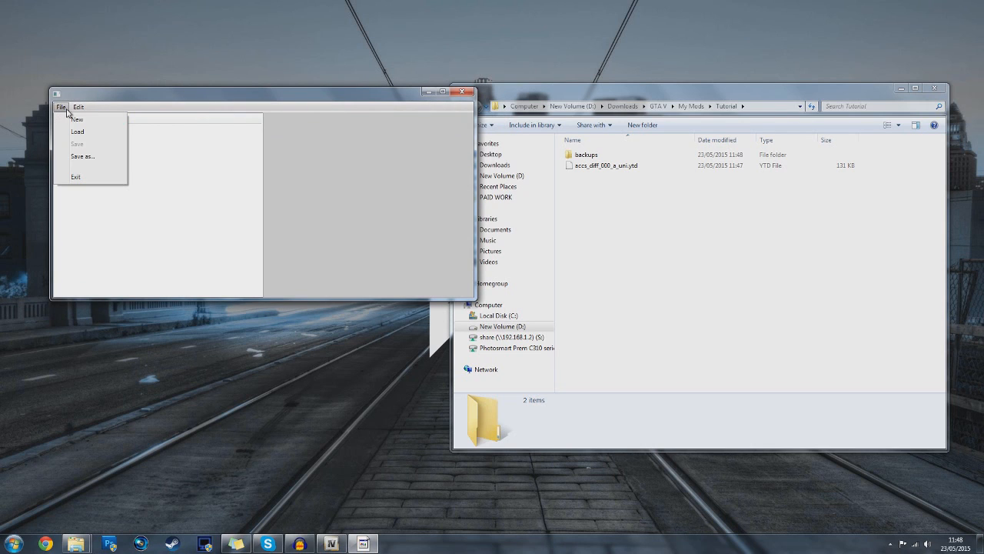
left_click(75, 131)
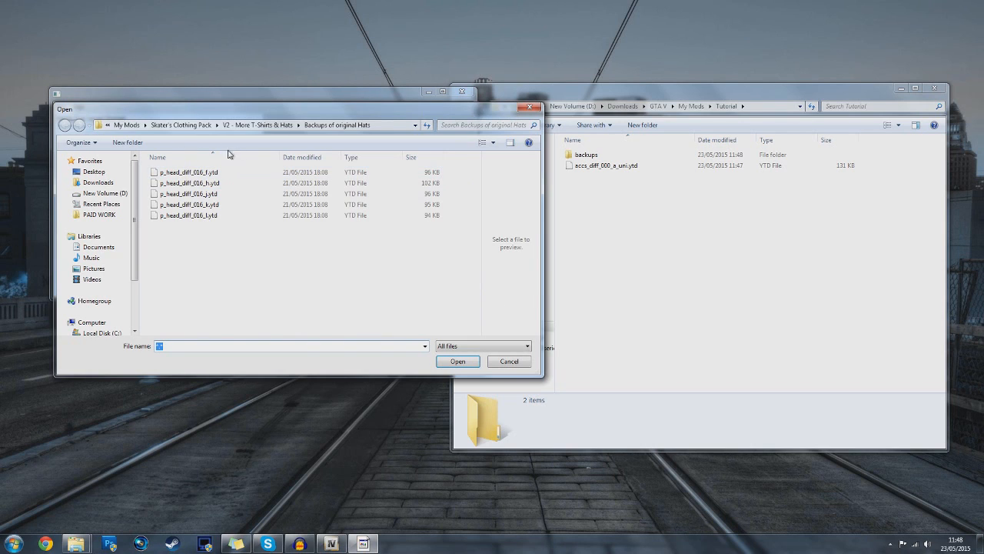
left_click(127, 124)
double_click(186, 227)
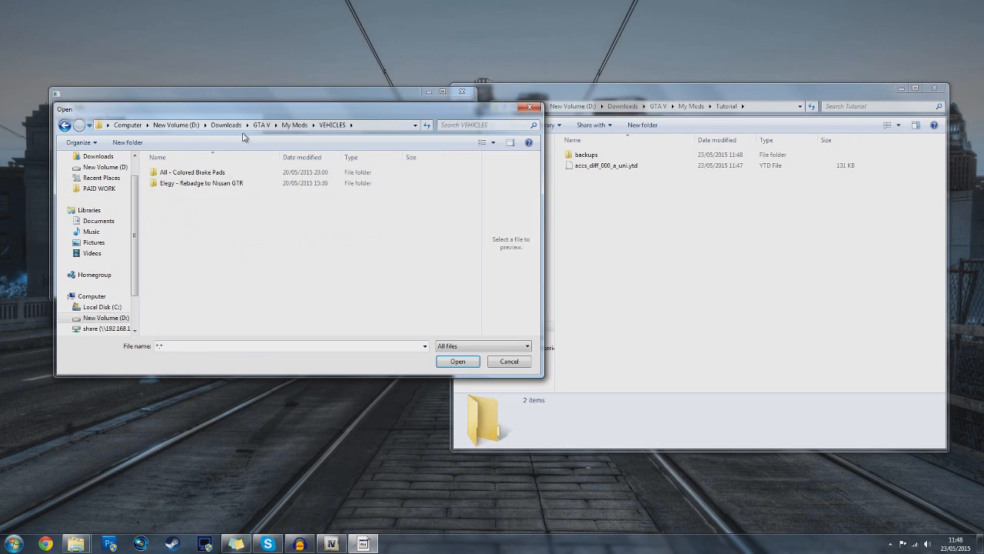
left_click(294, 124)
double_click(187, 215)
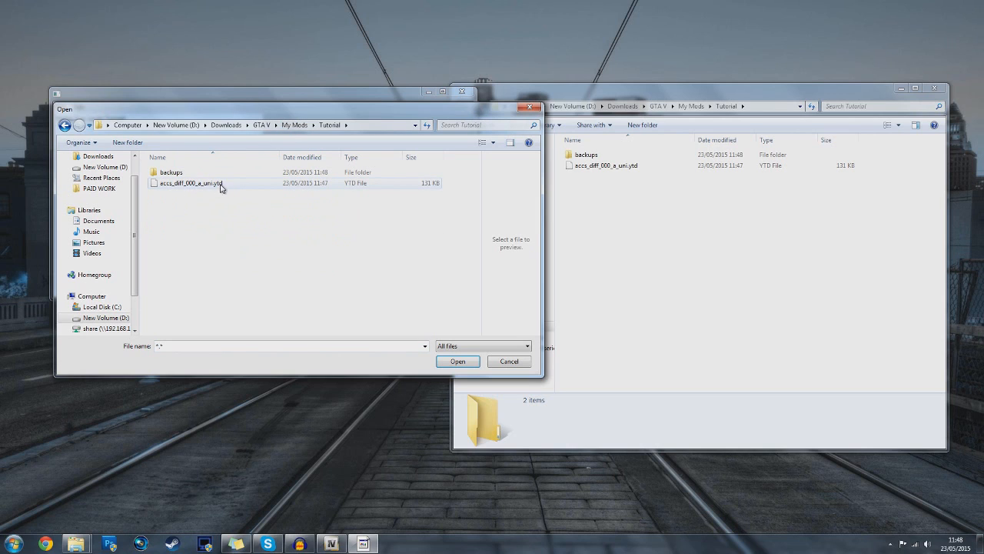
left_click(185, 190)
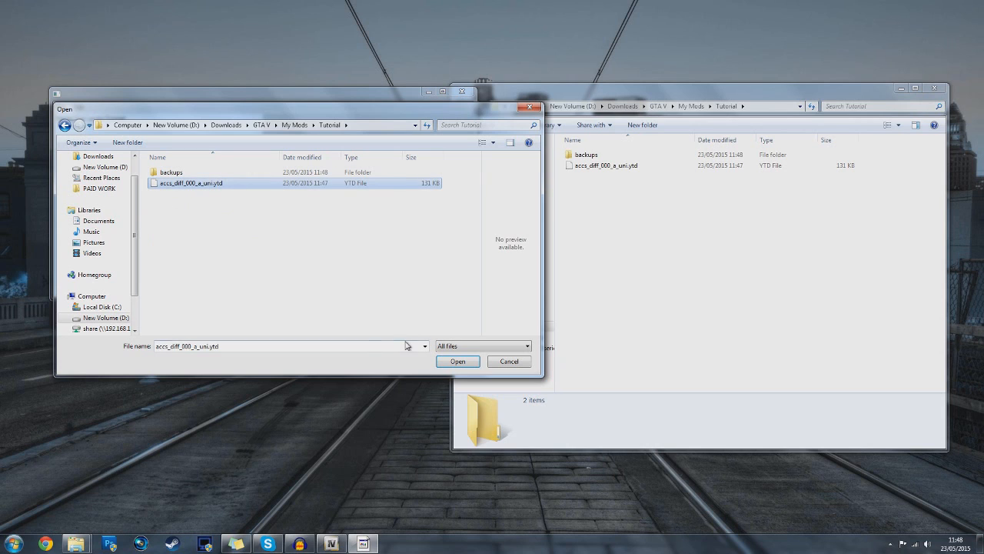
left_click(448, 361)
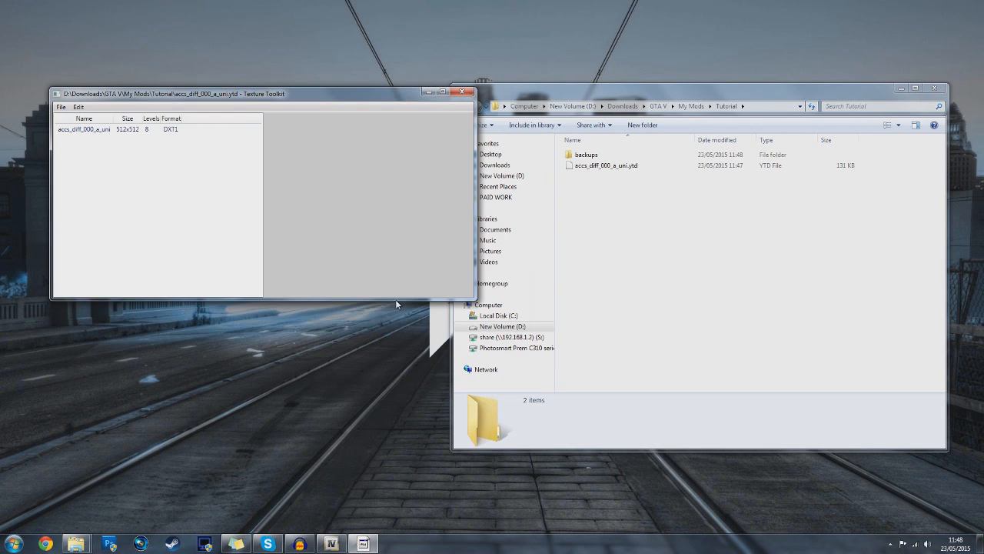
Export the accs_diff_000_a_uni texture as a DDS file into the My Mods Tutorial folder.
left_click(98, 130)
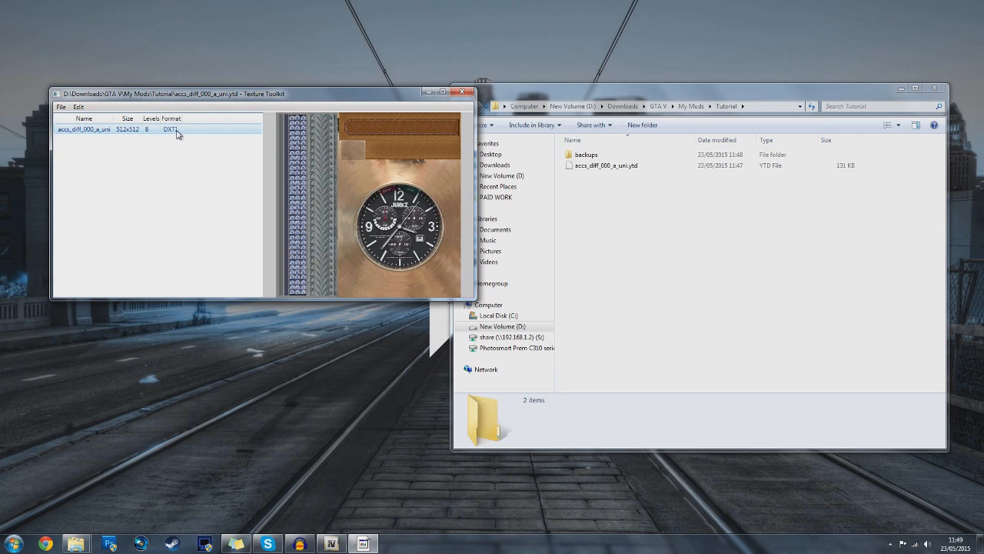
left_click(81, 108)
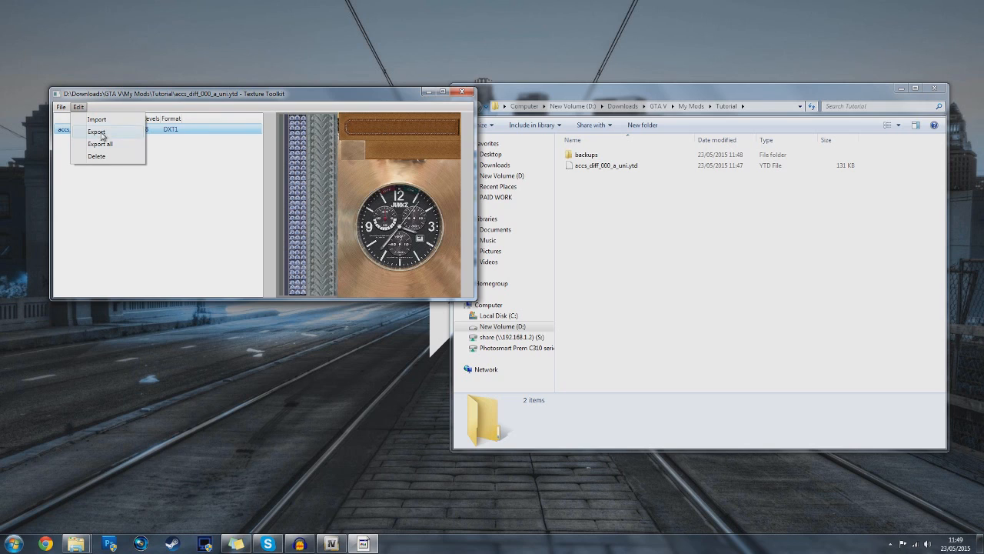
left_click(124, 110)
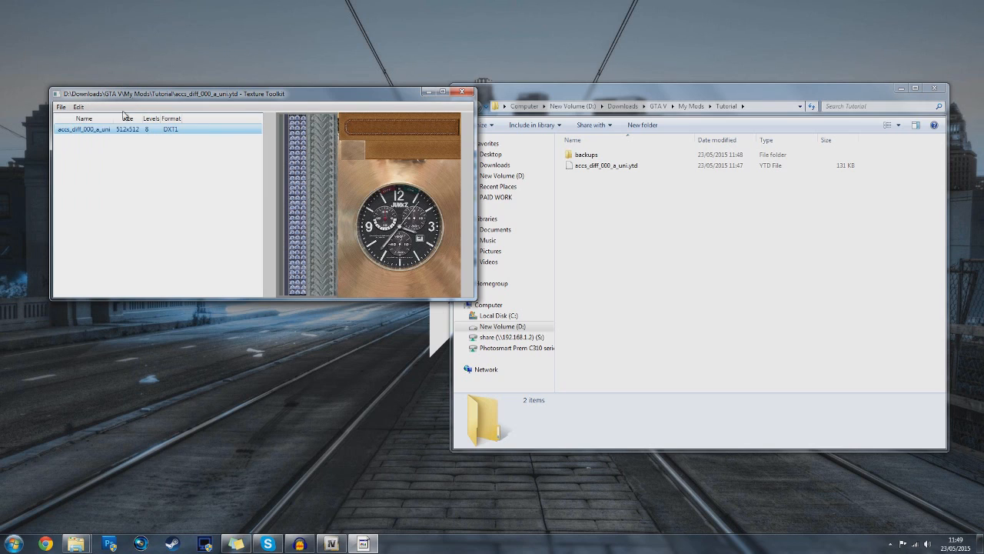
left_click(77, 109)
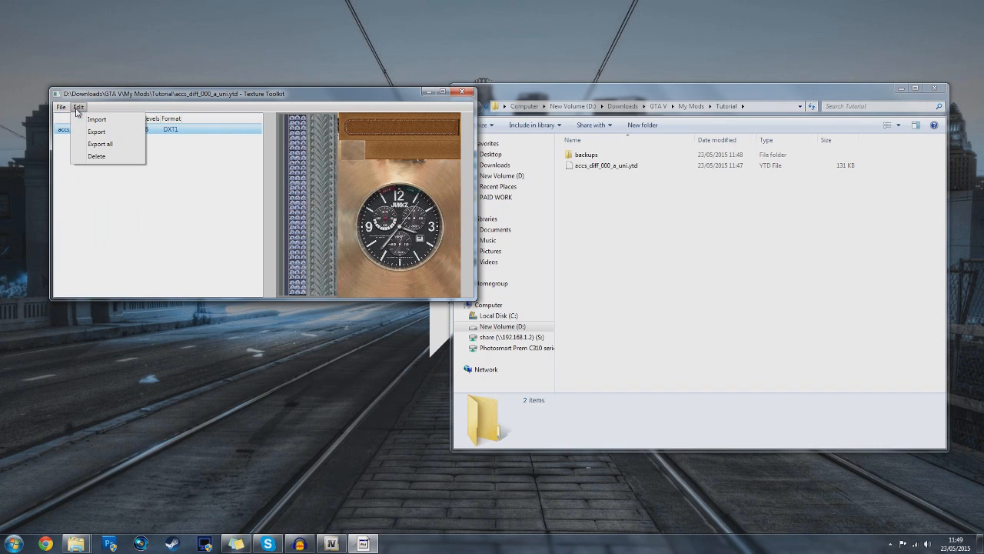
left_click(88, 131)
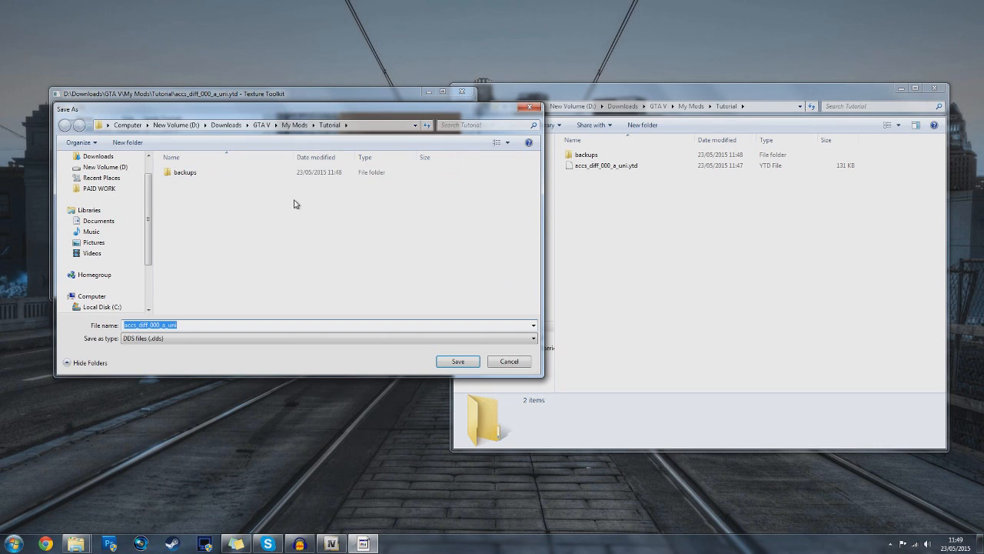
left_click(454, 362)
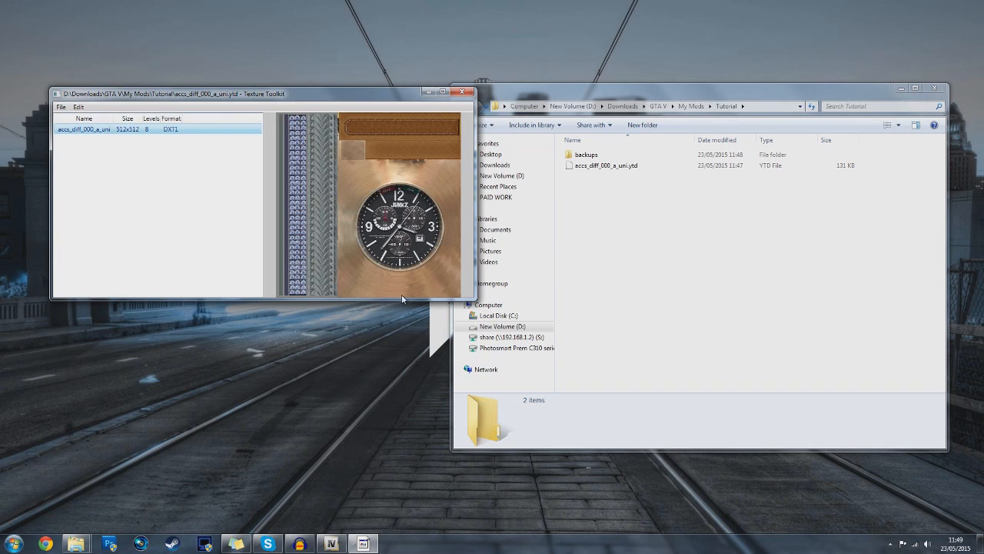
Check the exported accs_diff_000_a_uni.dds in the Tutorial folder and close Texture Toolkit.
left_click(637, 166)
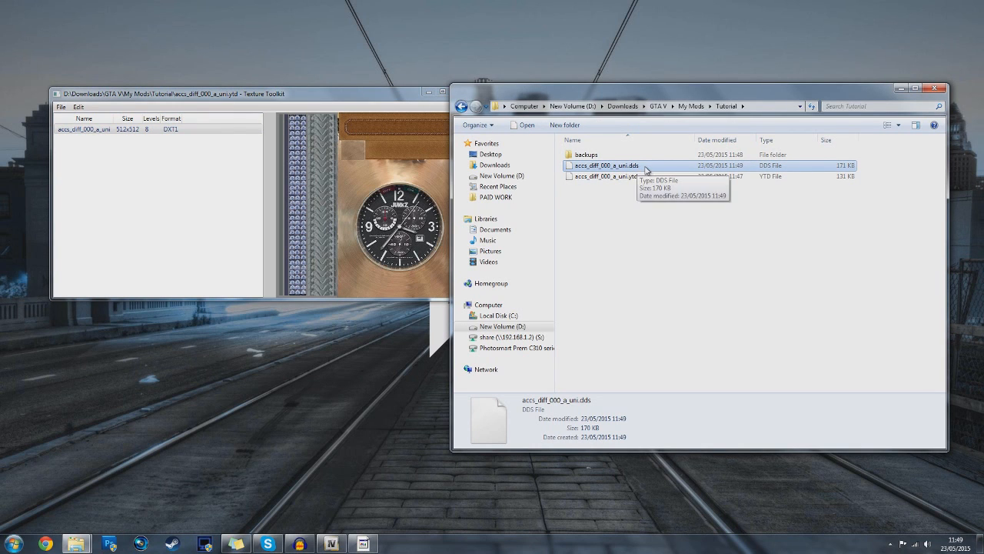
left_click(416, 102)
left_click(468, 91)
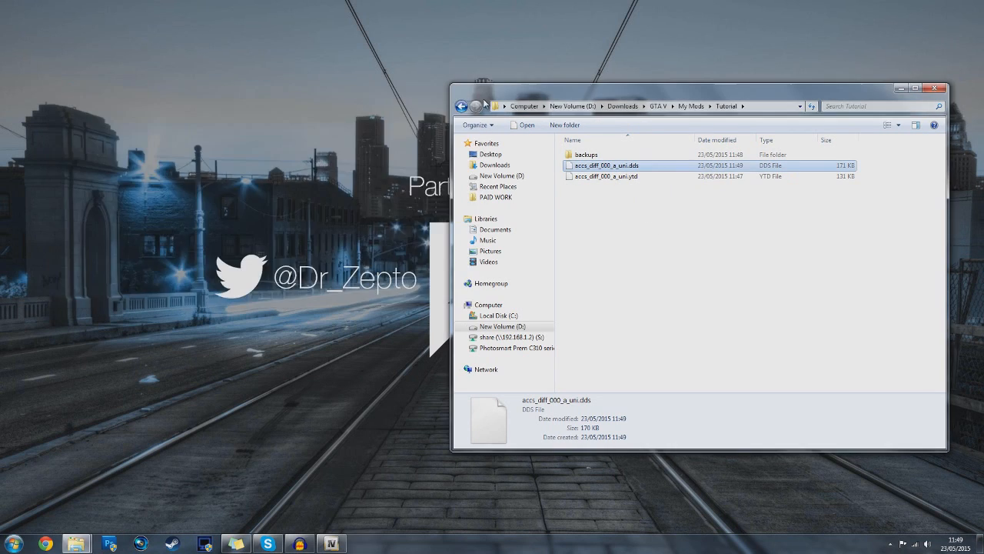
left_click(617, 235)
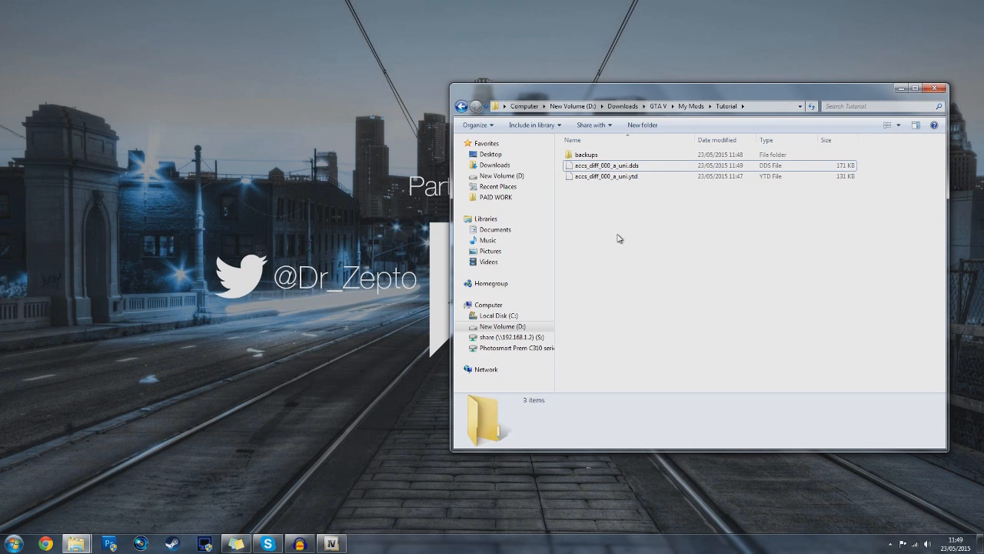
left_click(670, 163)
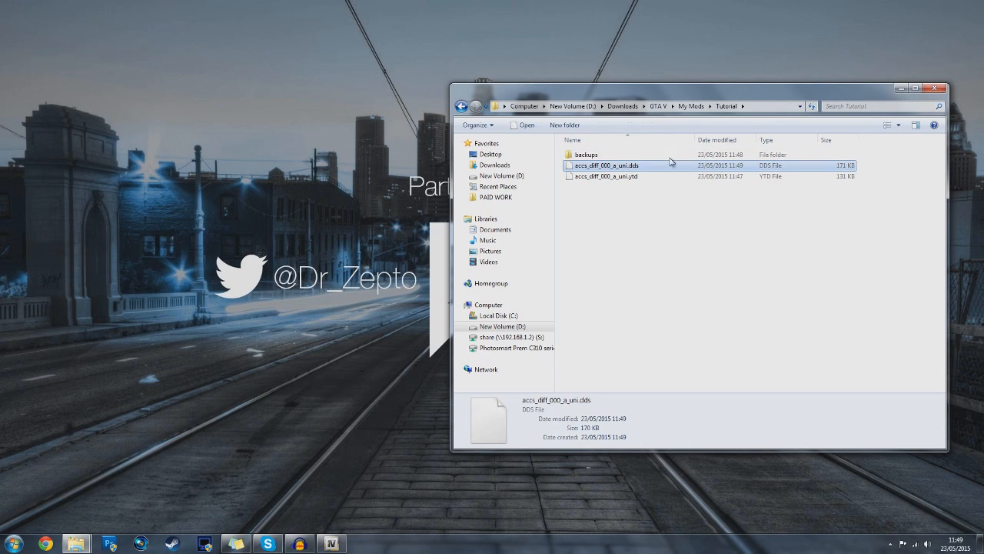
left_click(673, 283)
Launch DDS Converter and position its window beside the Tutorial folder window.
left_click(13, 542)
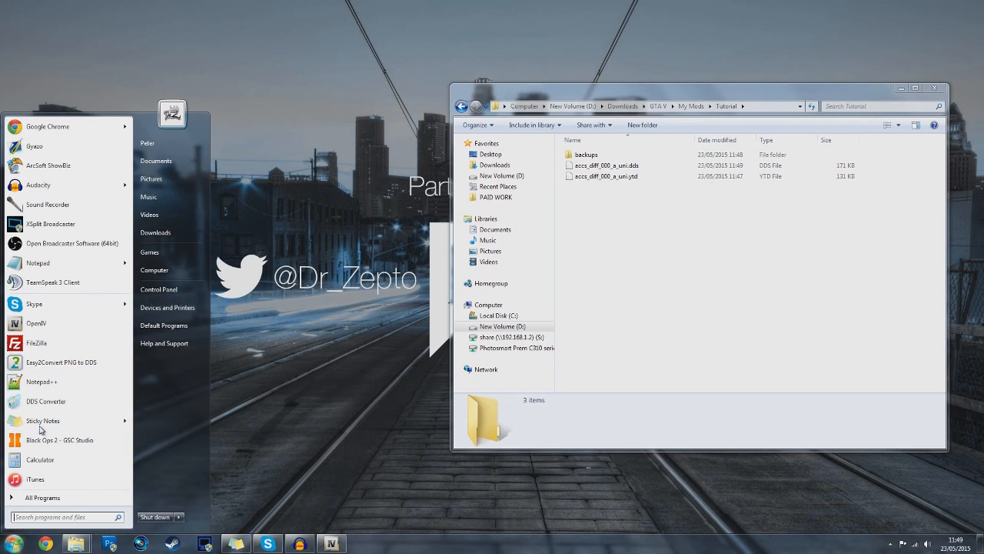
left_click(46, 401)
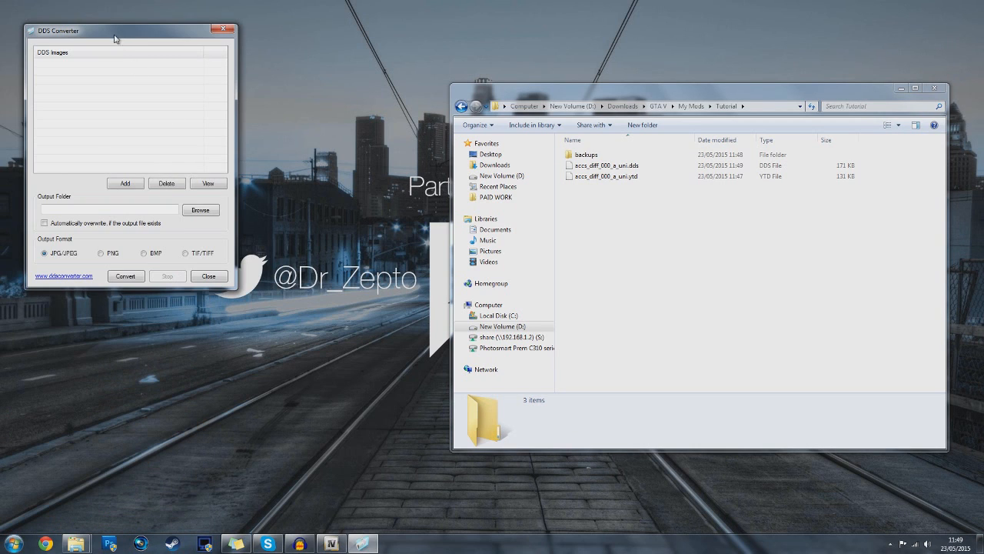
left_click_drag(114, 38, 213, 97)
Add accs_diff_000_a_uni.dds from the My Mods Tutorial folder to the DDS Converter image list.
left_click(226, 242)
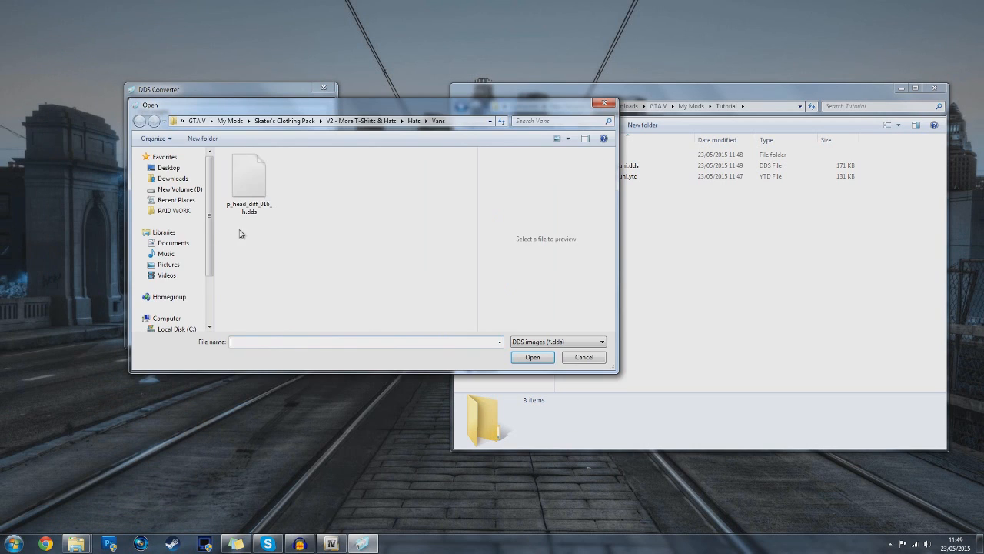
left_click(230, 121)
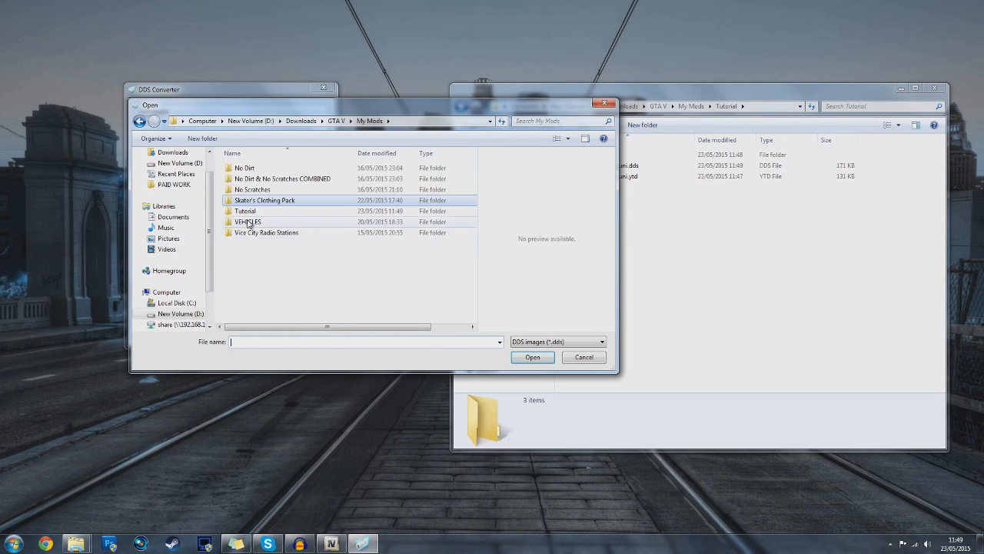
double_click(247, 212)
left_click(266, 180)
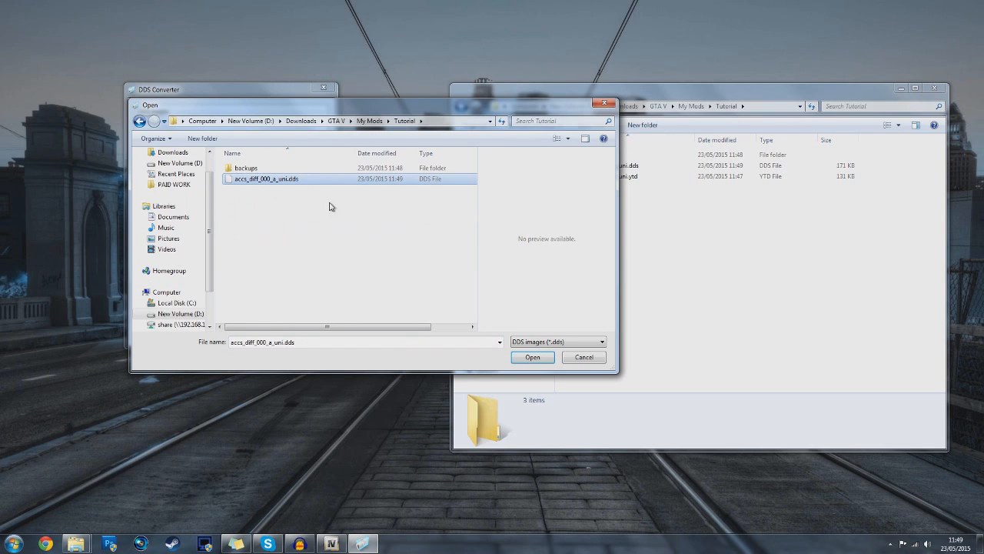
left_click(533, 357)
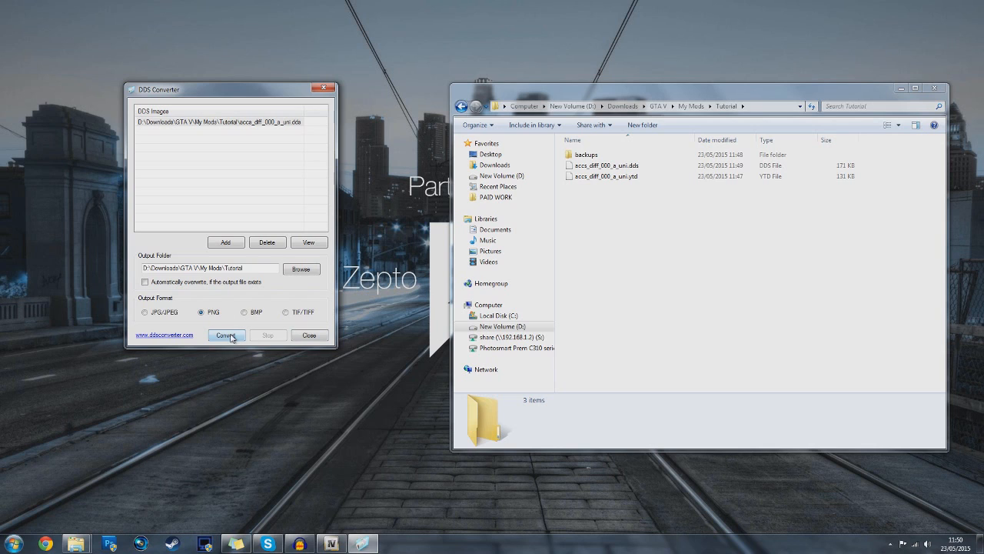
Convert the DDS texture to PNG in the Tutorial folder and close DDS Converter.
left_click(229, 336)
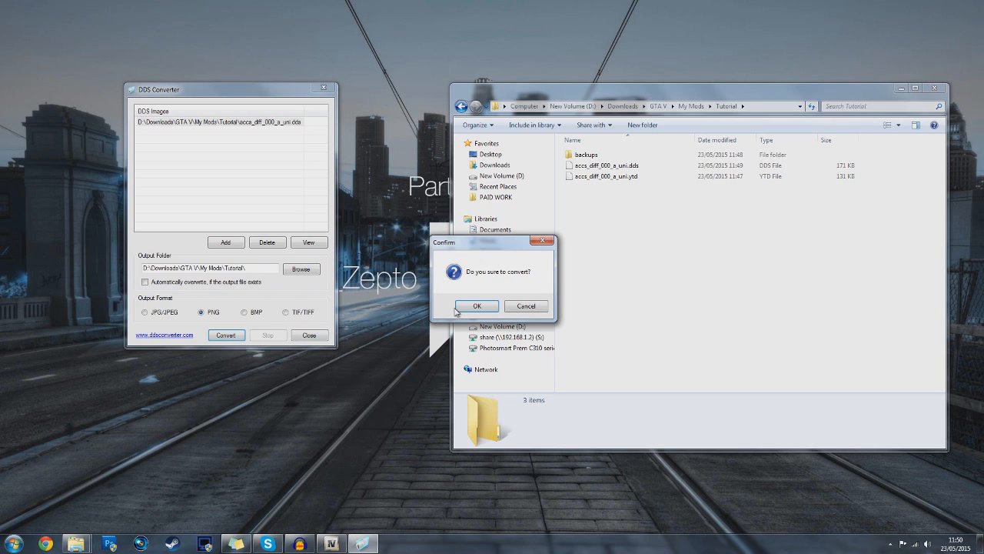
left_click(477, 308)
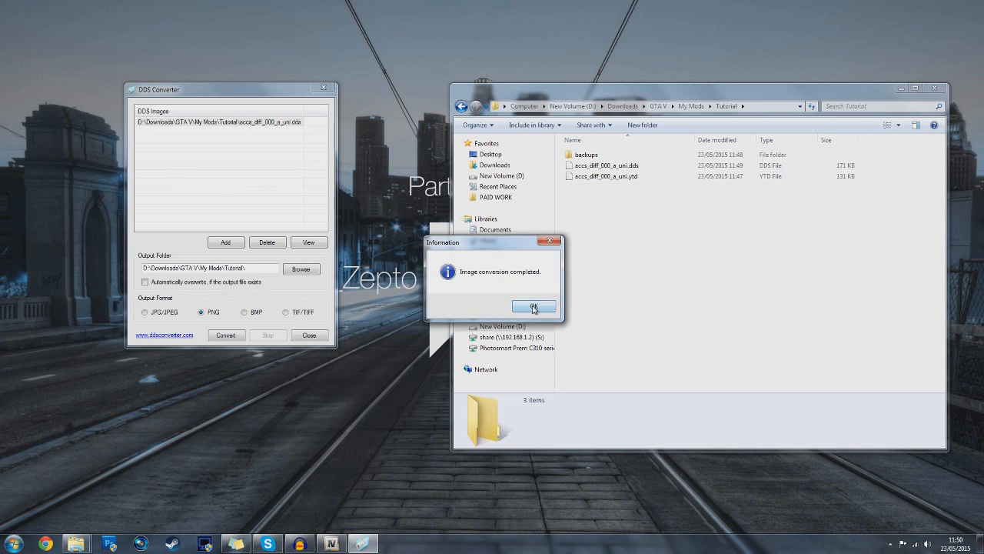
left_click(534, 307)
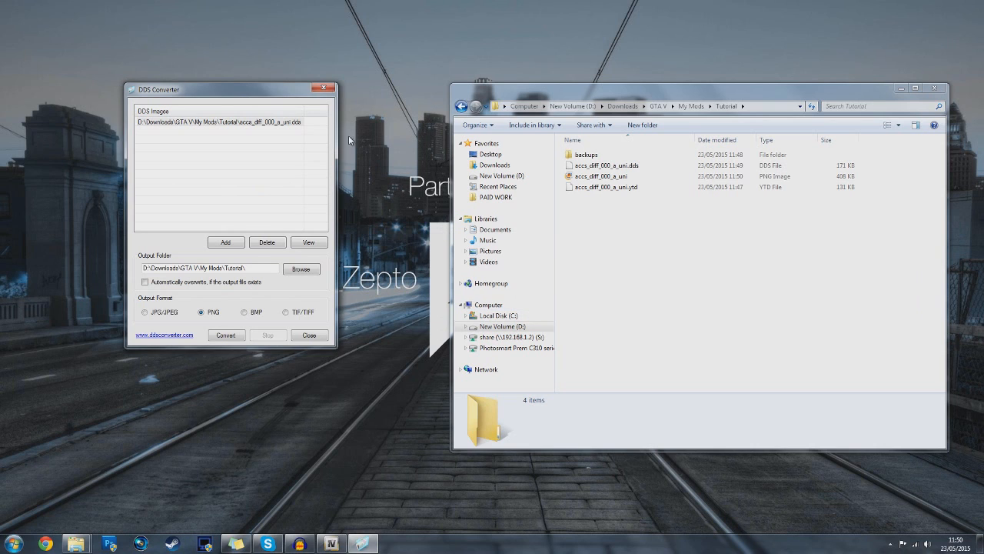
left_click(323, 88)
Check the converted accs_diff_000_a_uni PNG image and its details in the Tutorial folder.
left_click(610, 177)
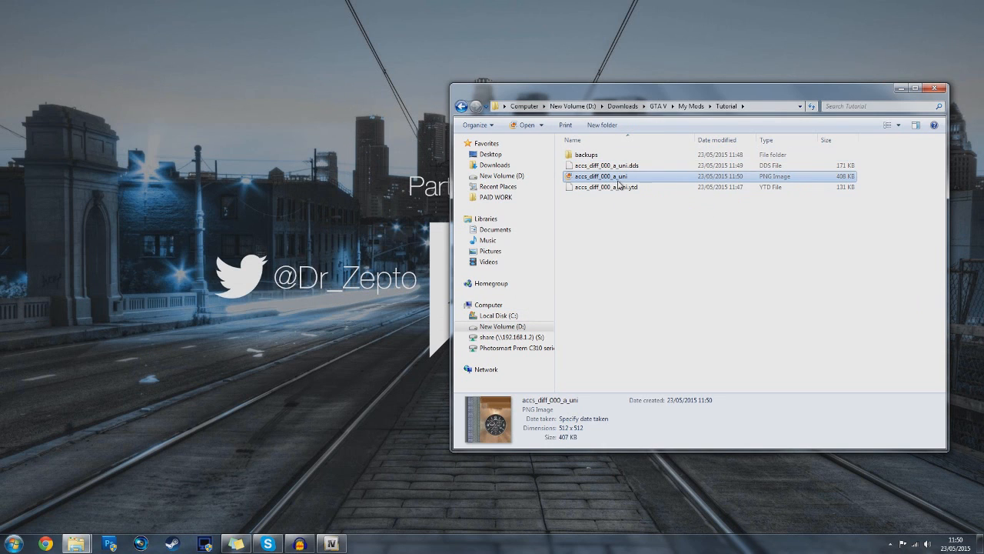
left_click(648, 268)
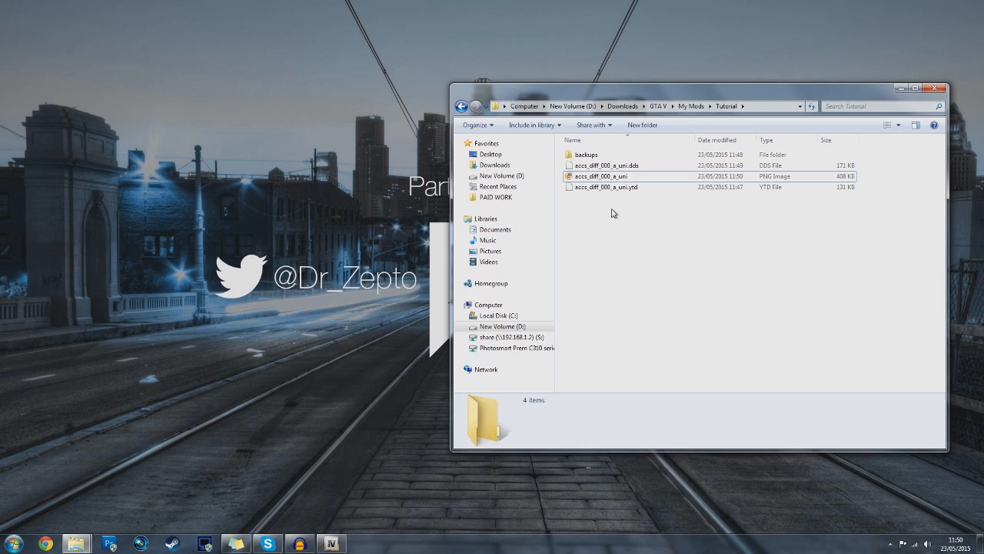
left_click(619, 177)
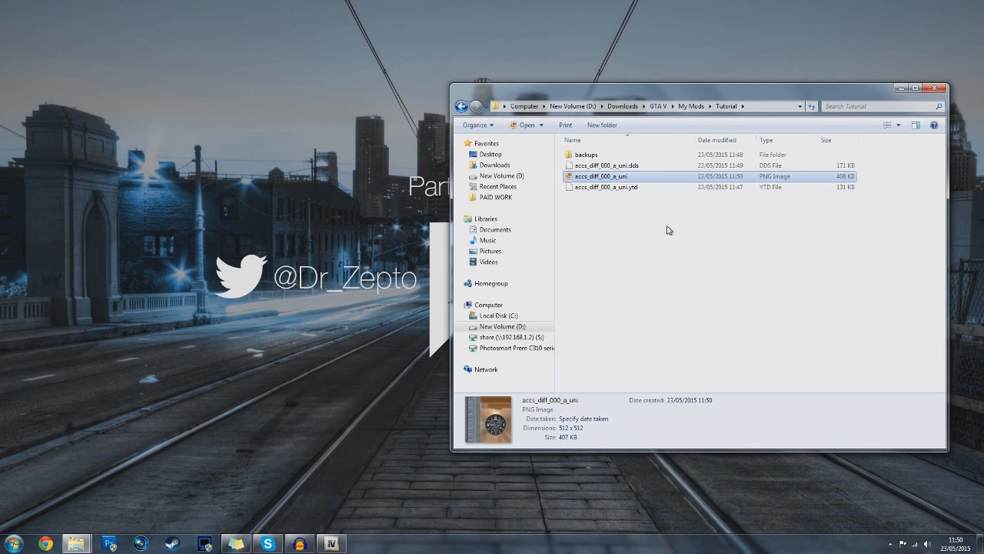
left_click(637, 244)
left_click(636, 179)
left_click(625, 232)
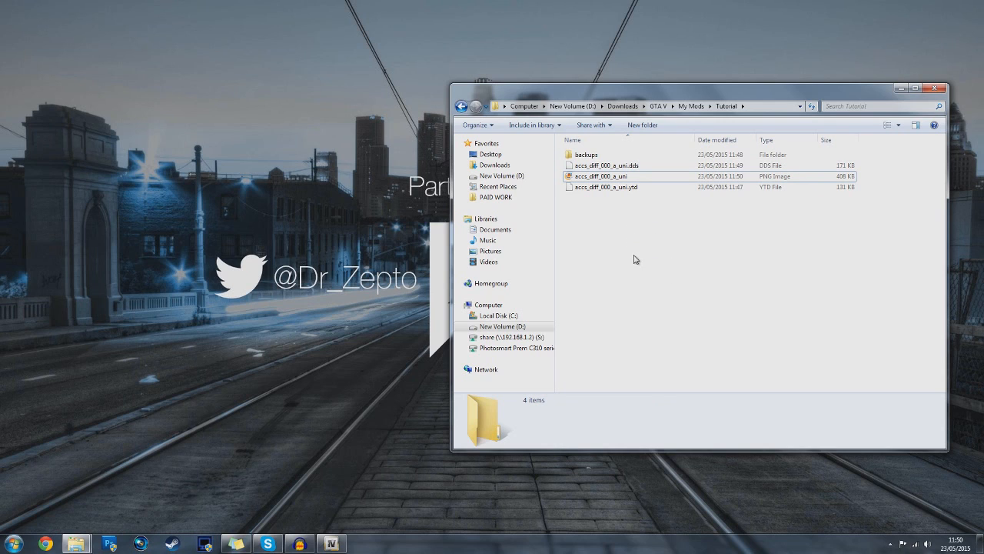
left_click(620, 178)
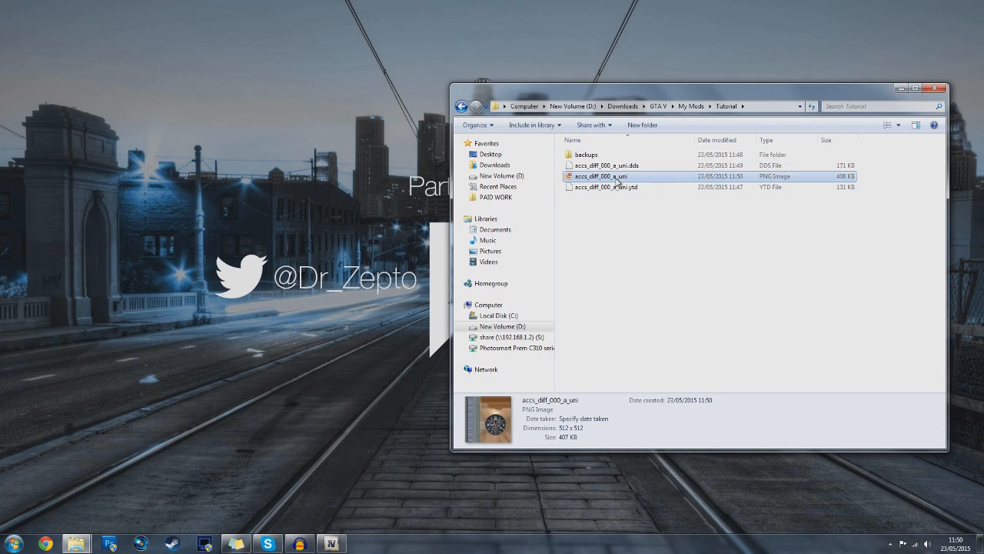
left_click(627, 265)
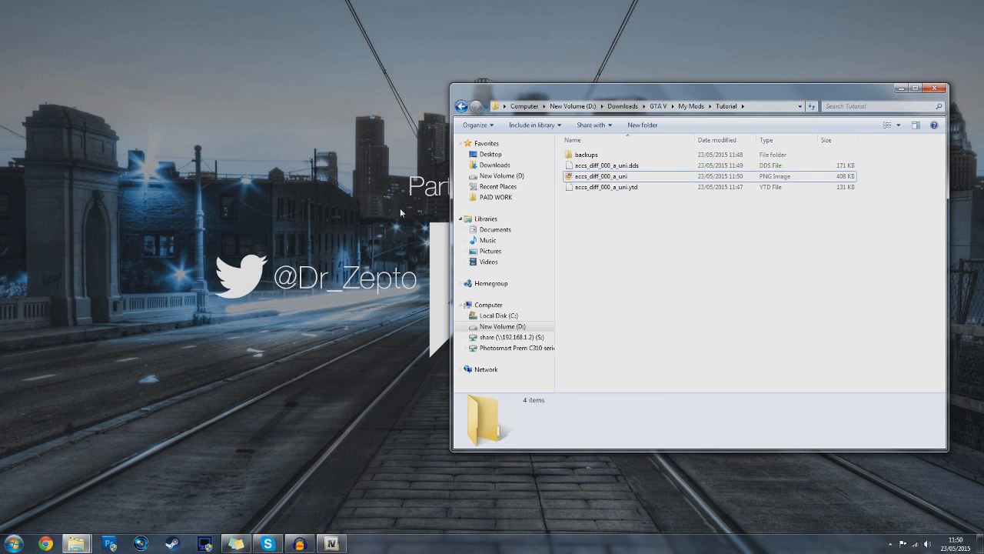
left_click(11, 540)
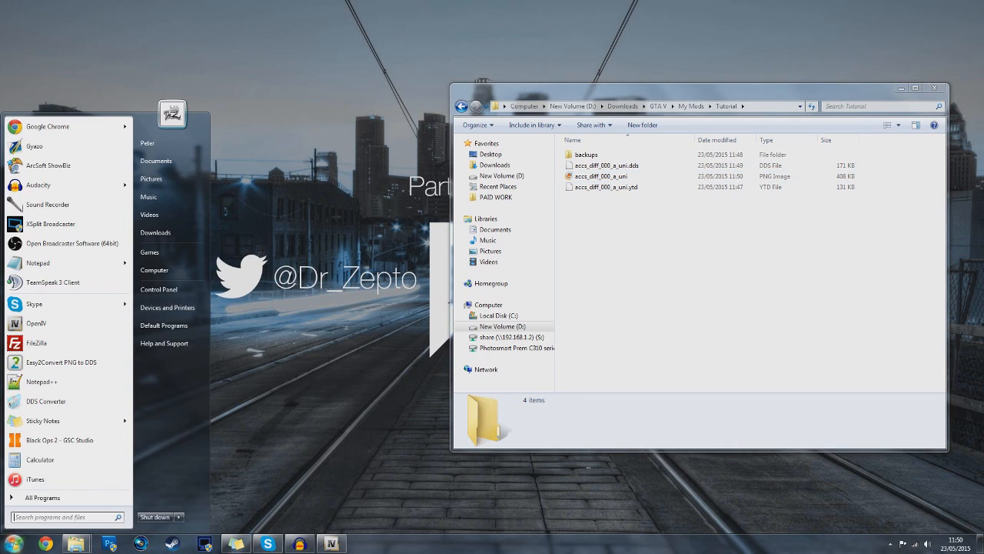
left_click(567, 295)
left_click(620, 177)
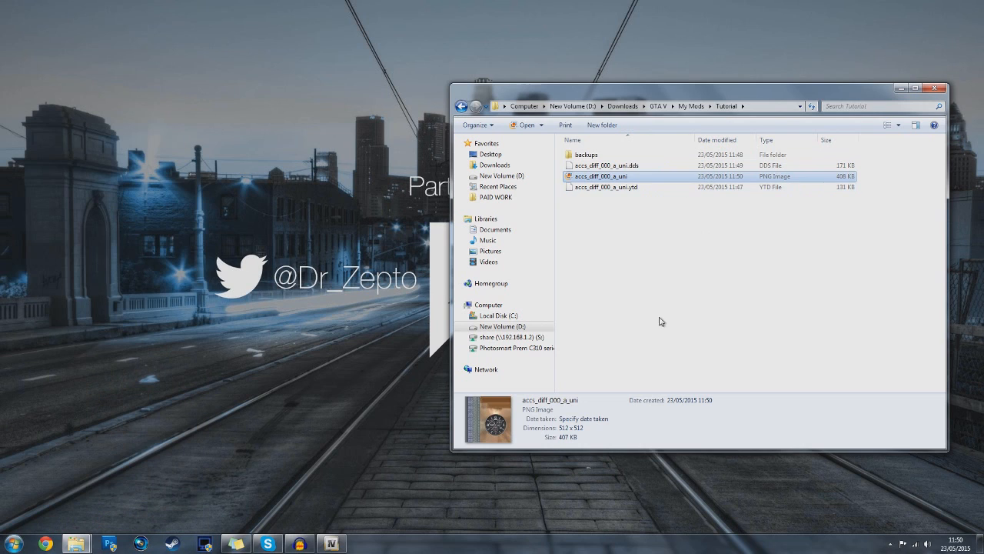
left_click(643, 274)
Launch Easy2Convert PNG to DDS and position its window beside the Tutorial folder window.
left_click(11, 541)
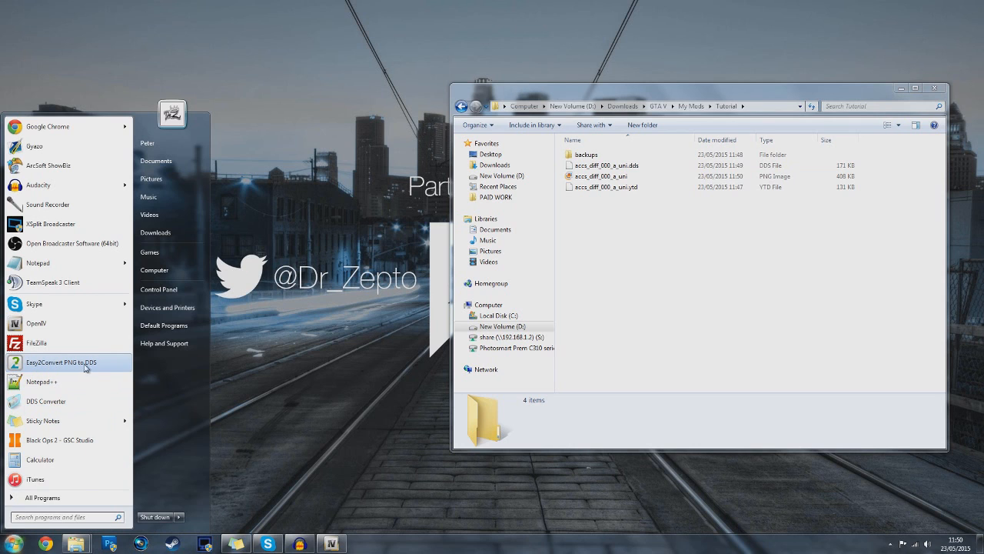
left_click(44, 363)
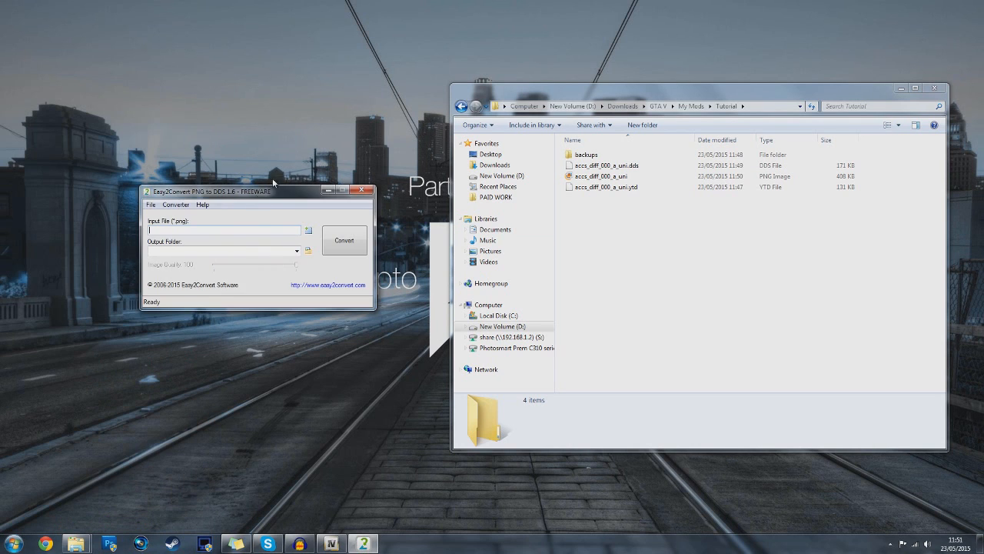
left_click_drag(240, 194, 250, 118)
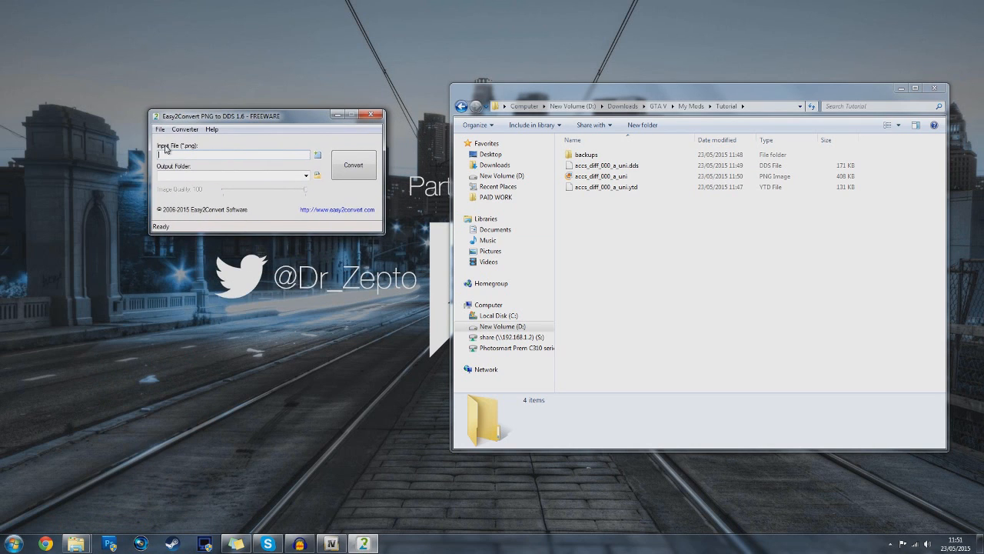
Convert the accs_diff_000_a_uni PNG from the My Mods Tutorial folder to DDS, with the same folder as output.
left_click(318, 156)
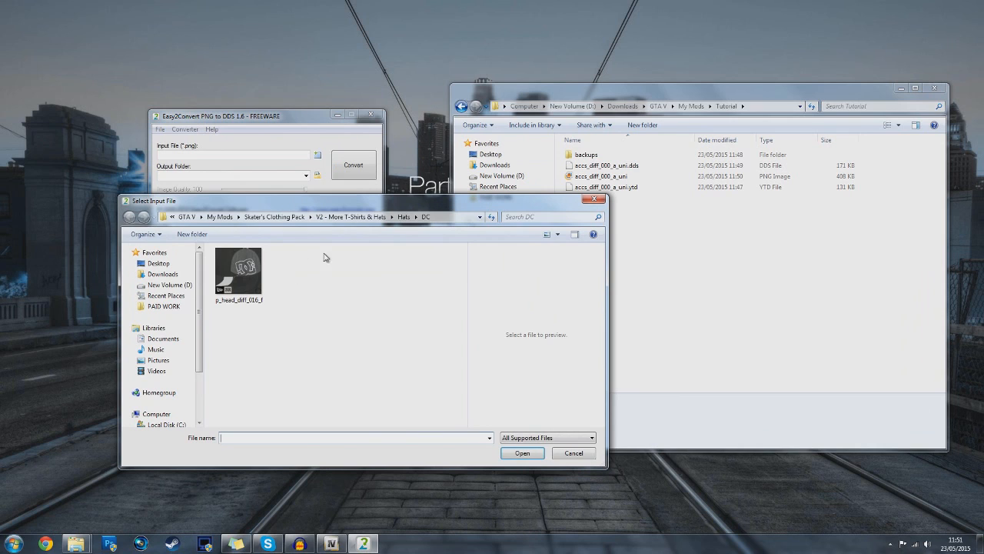
left_click(220, 216)
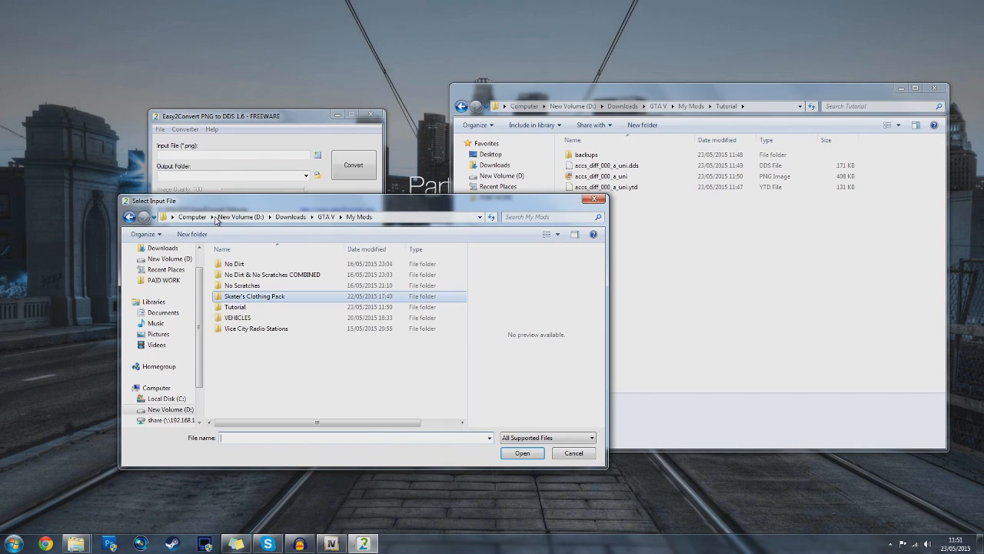
double_click(254, 307)
left_click(294, 300)
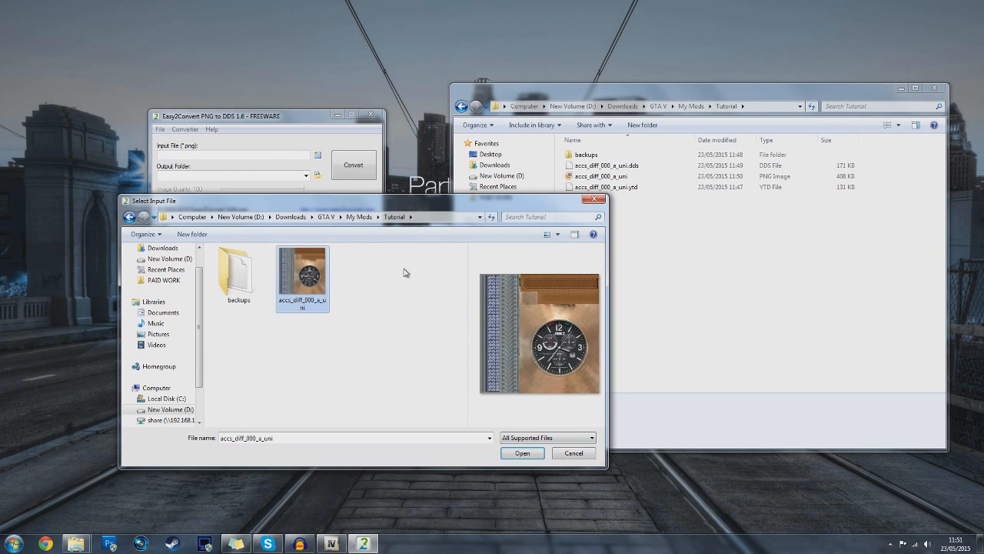
left_click(521, 453)
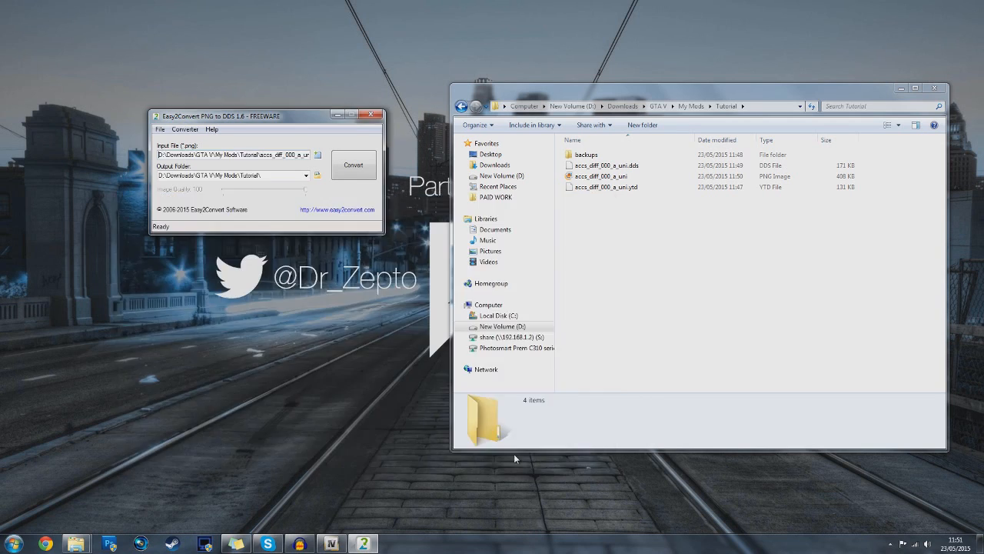
left_click(347, 174)
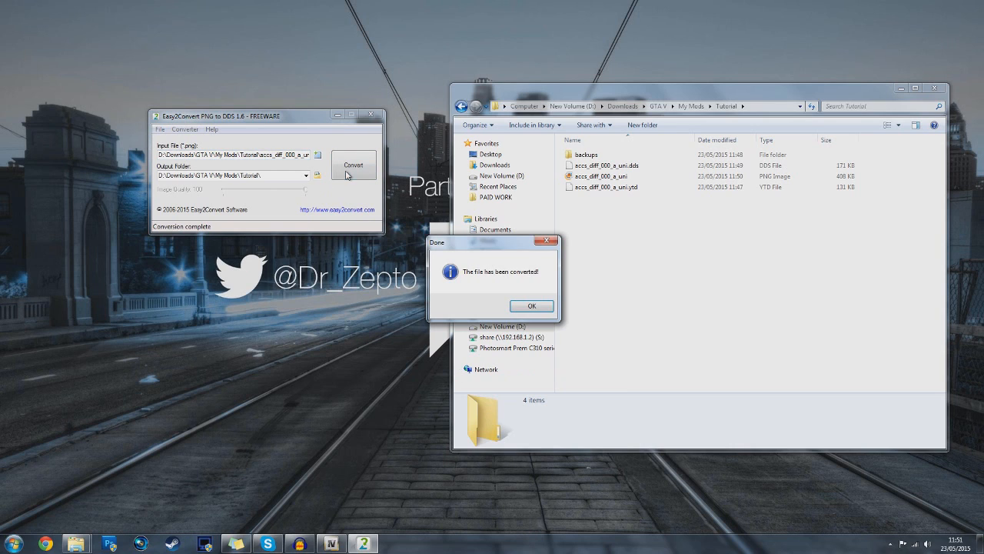
Close Easy2Convert PNG to DDS and check the converted DDS file alongside the PNG in the Tutorial folder.
left_click(531, 305)
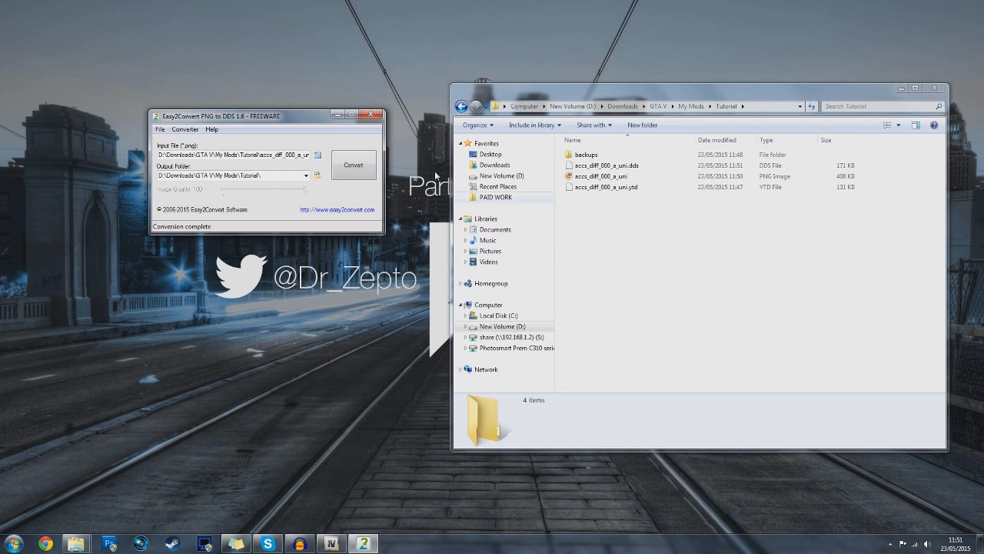
left_click(371, 116)
left_click_drag(655, 277, 593, 168)
left_click(613, 237)
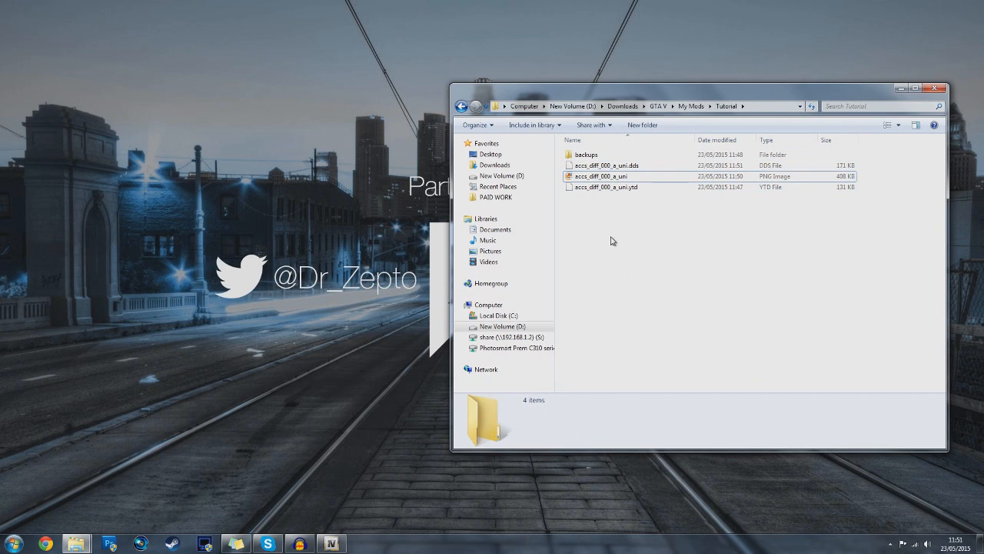
left_click(619, 167)
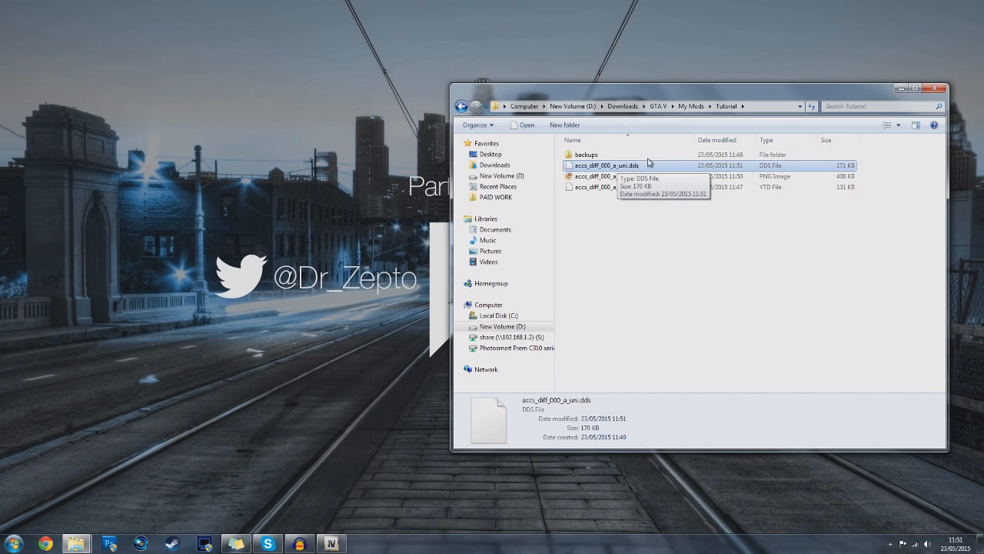
left_click(721, 177)
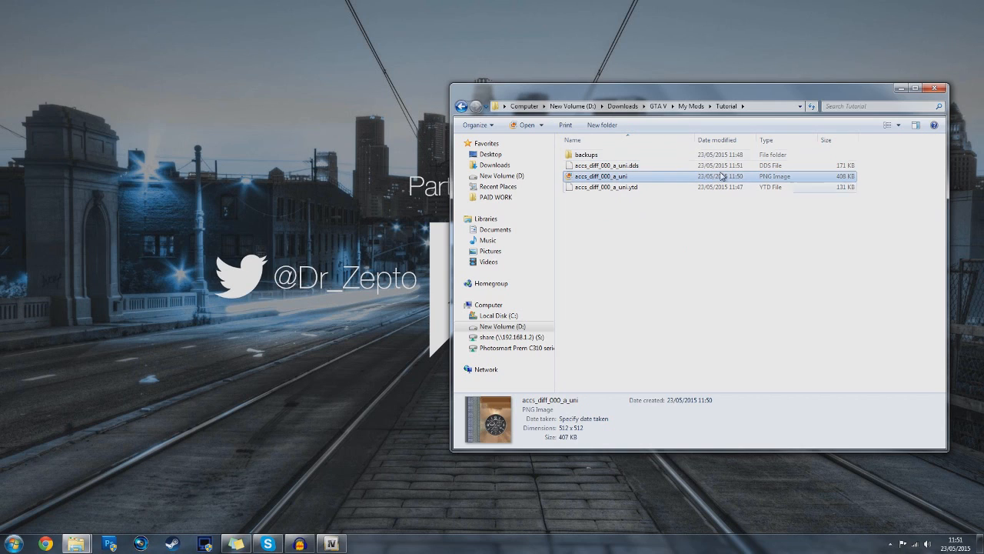
left_click(615, 228)
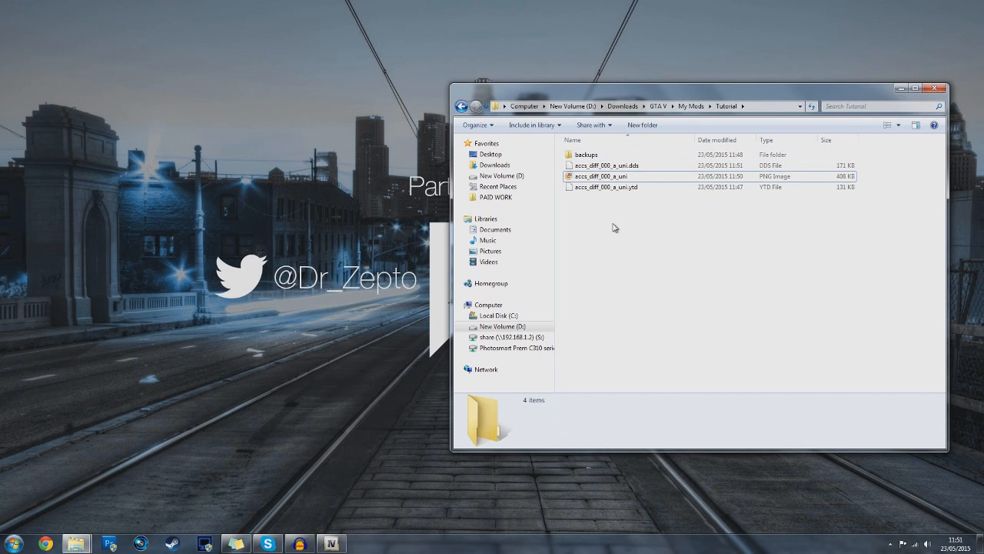
left_click(642, 124)
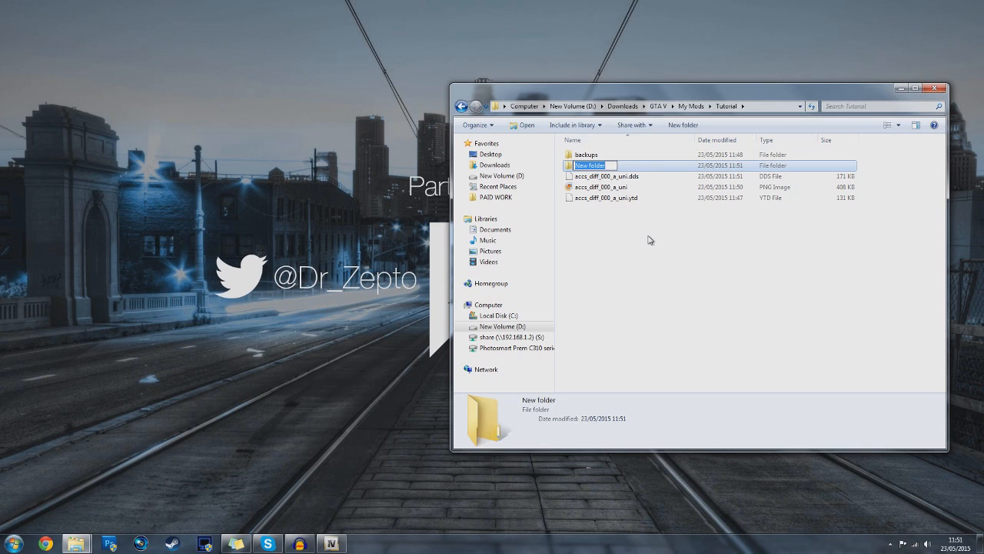
key("Return")
left_click(611, 187)
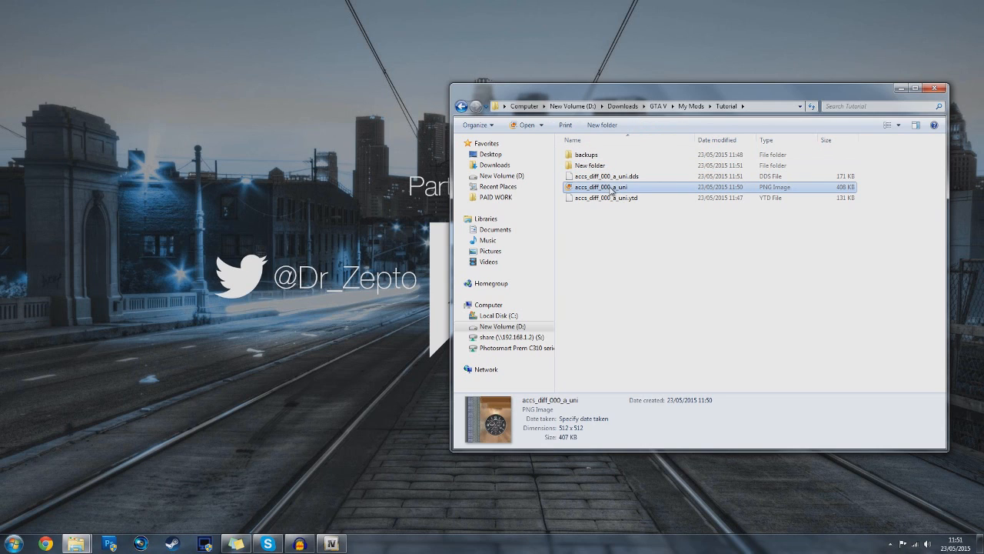
mouse_move(602, 192)
left_mouse_down()
mouse_move(584, 169)
mouse_move(600, 165)
mouse_move(588, 163)
mouse_move(605, 192)
left_mouse_up()
left_click(618, 178)
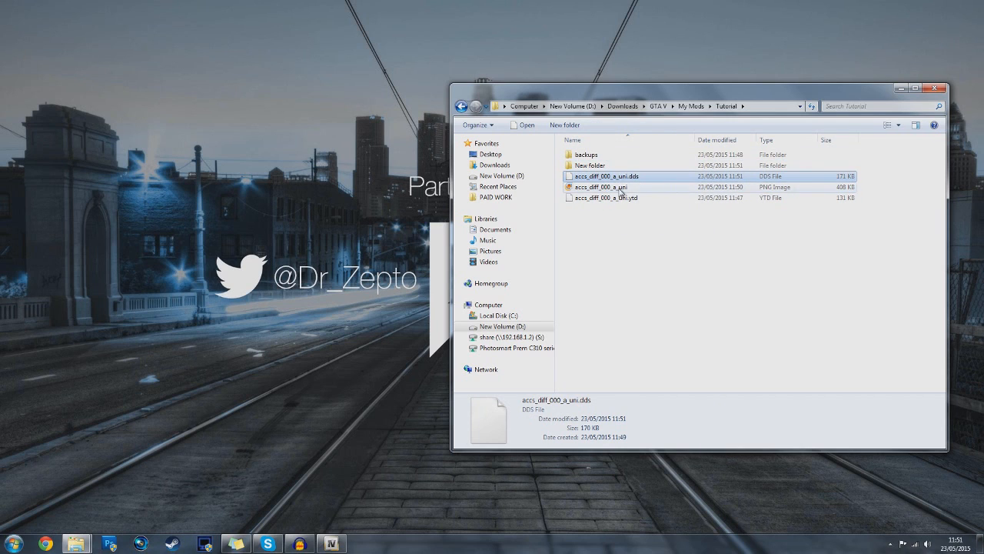
left_click(591, 166)
key("shift+Delete")
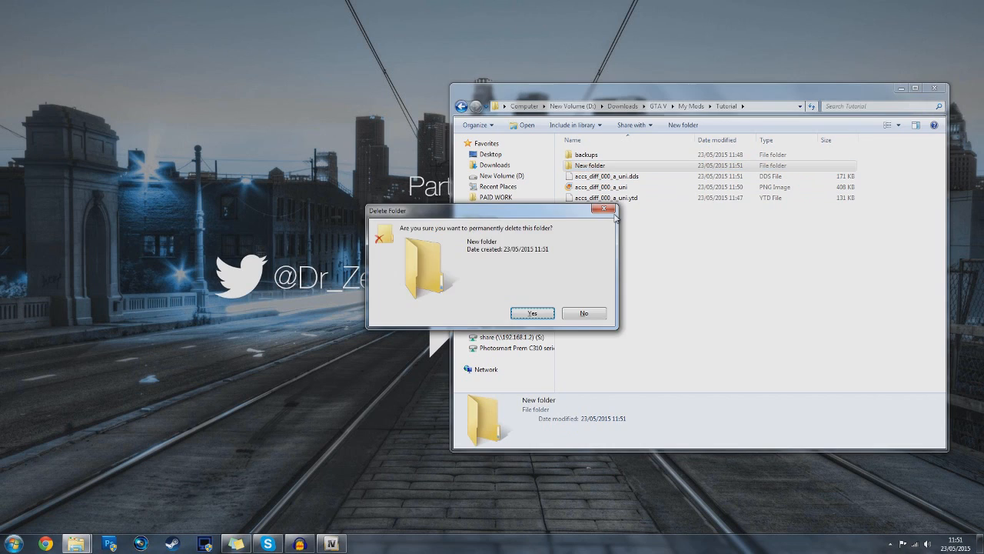
key("Return")
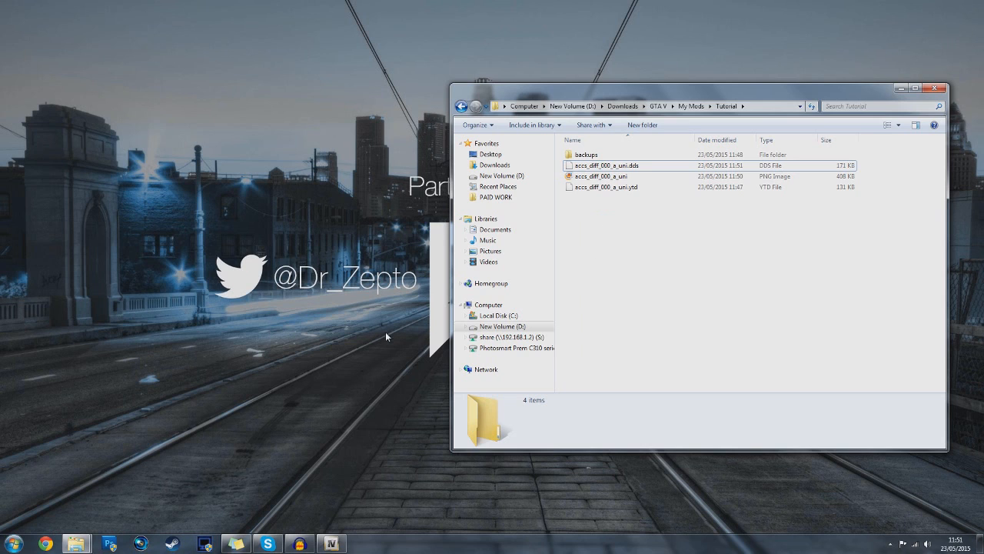
Launch TextureTool from the TextureToolkit-150522-Preview folder and move its window clear of the Tutorial folder window.
left_click(65, 546)
left_click(68, 491)
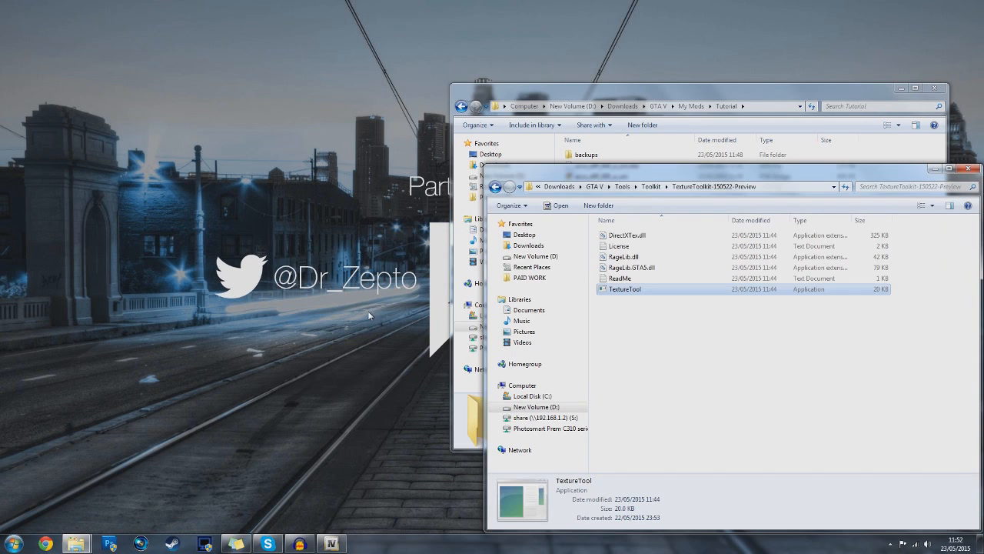
double_click(649, 289)
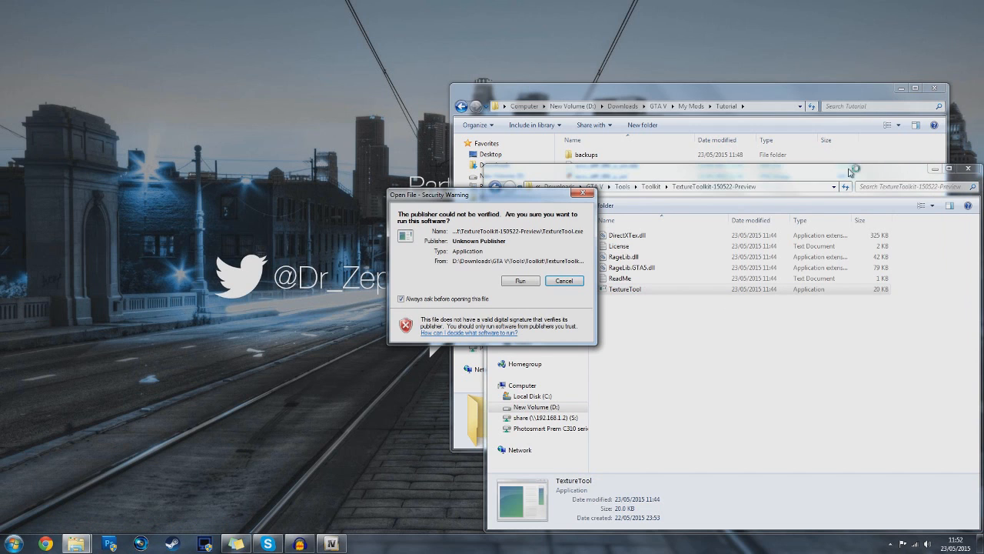
left_click(521, 280)
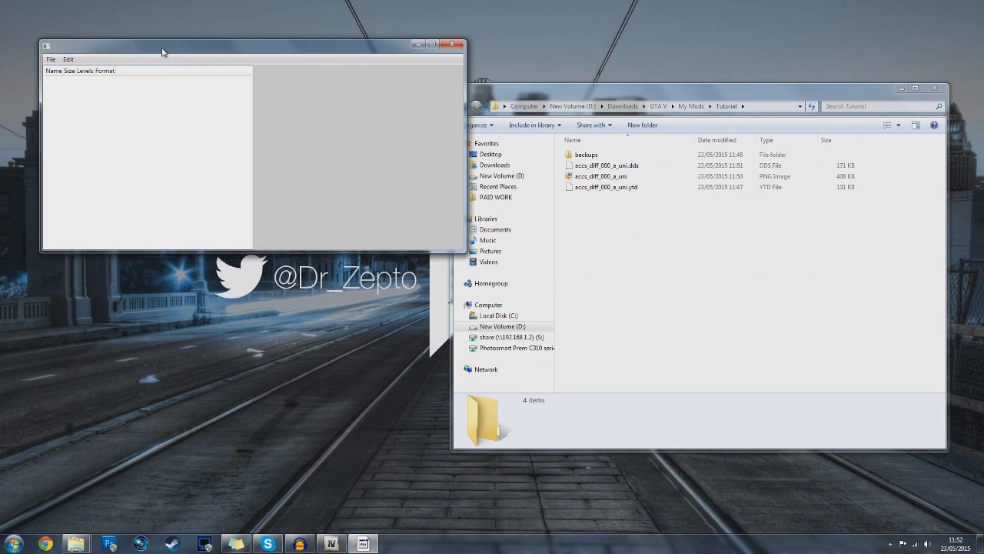
left_click_drag(162, 46, 157, 25)
Load accs_diff_000_a_uni.ytd from the My Mods Tutorial folder into Texture Toolkit.
left_click(44, 40)
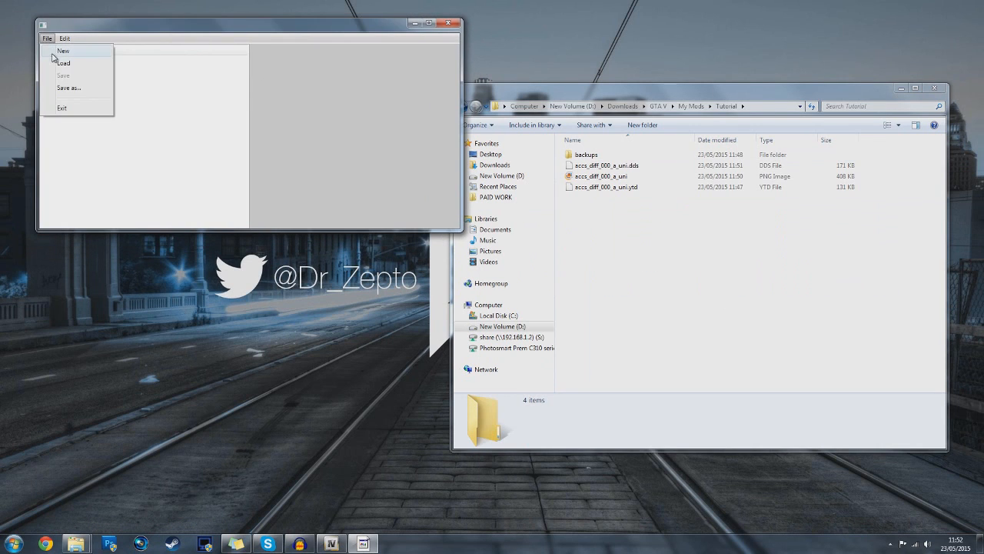
left_click(56, 47)
left_click(362, 140)
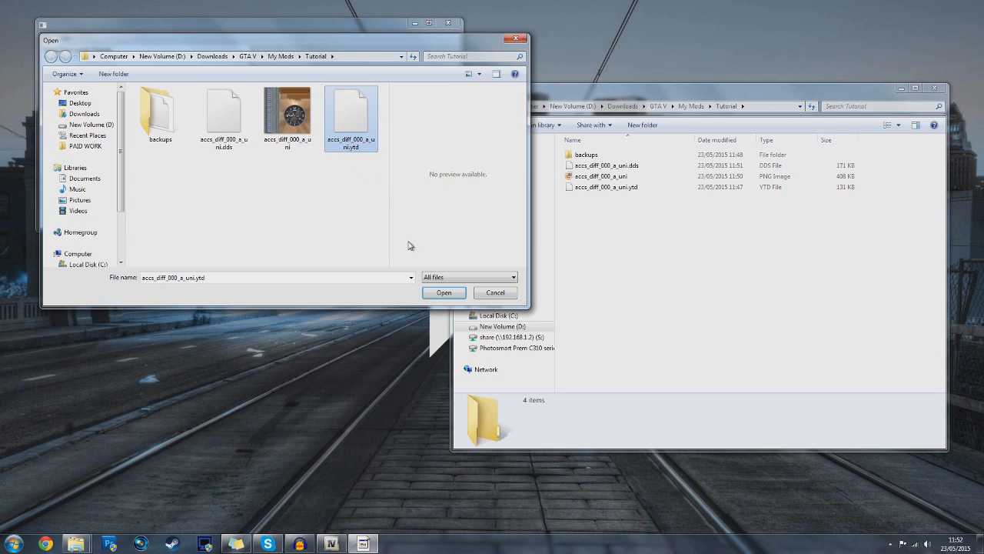
left_click(442, 293)
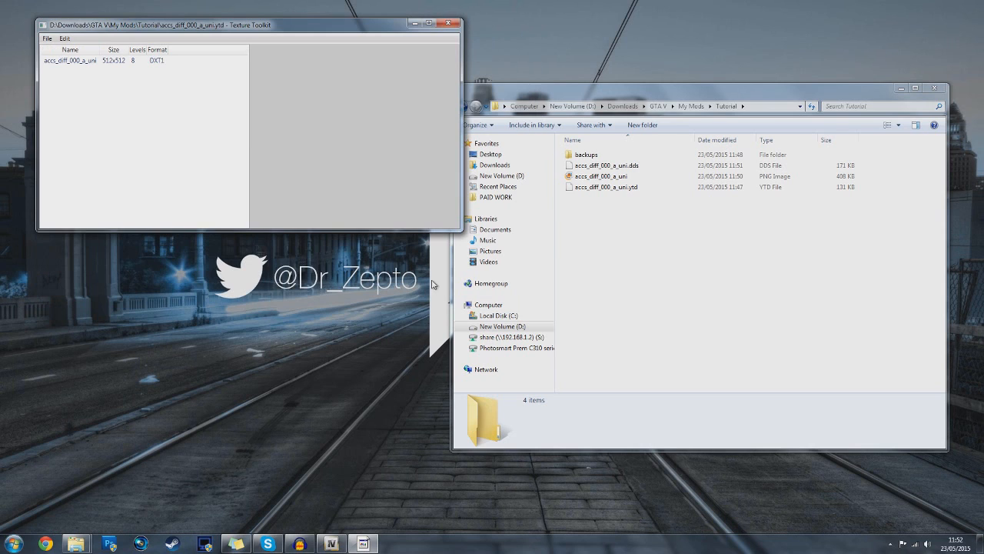
Delete the original accs_diff_000_a_uni texture from the loaded texture dictionary.
left_click(80, 65)
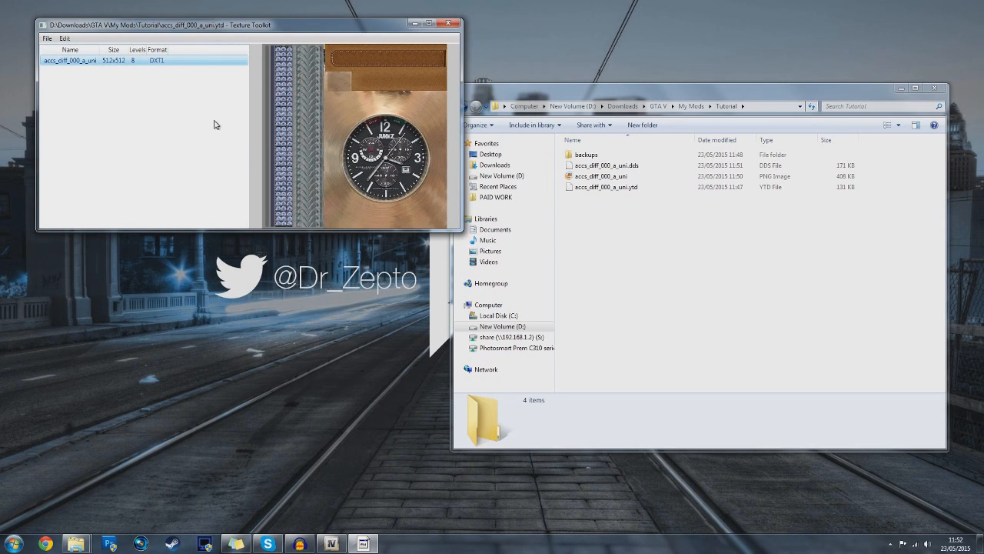
left_click(66, 38)
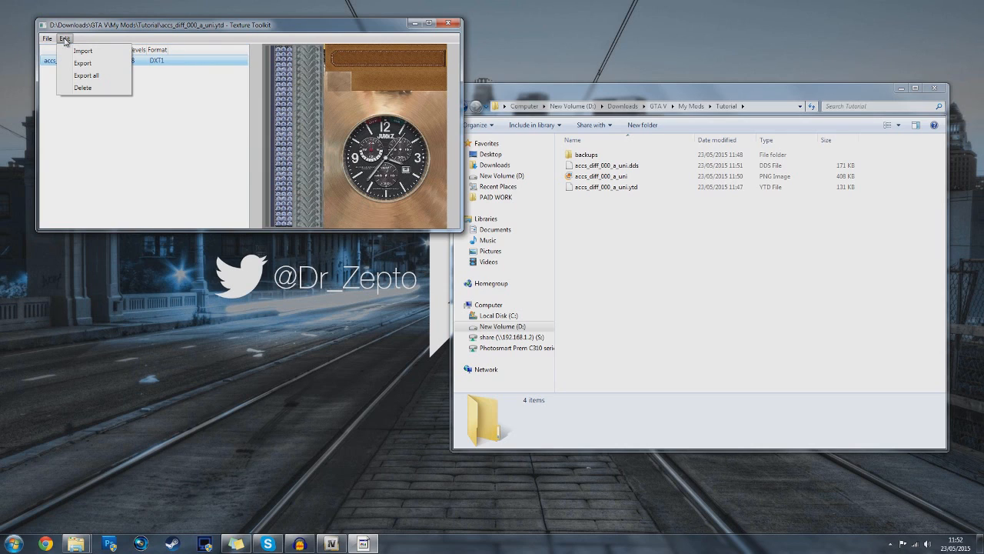
left_click(78, 87)
Import accs_diff_000_a_uni.dds from the Tutorial folder into the texture dictionary and preview it.
left_click(65, 40)
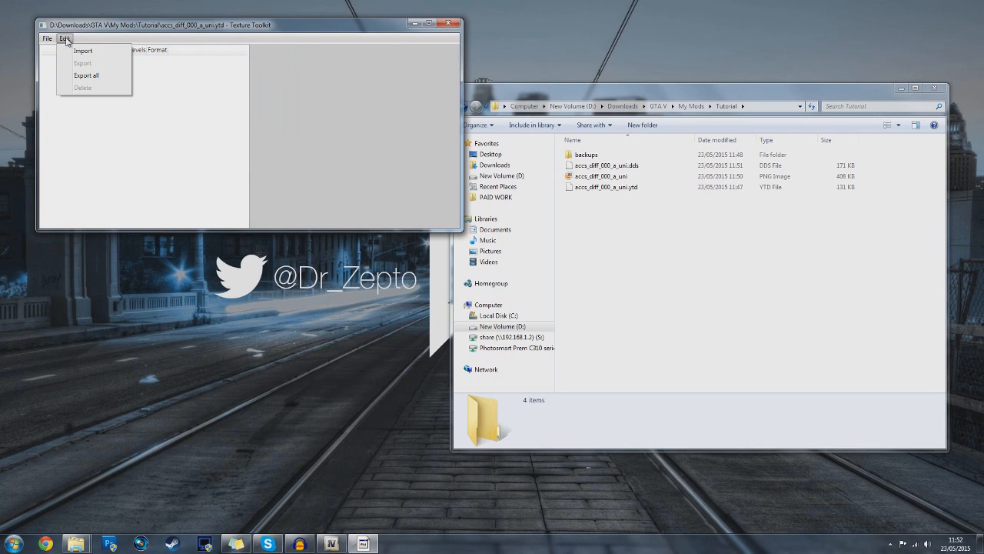
left_click(71, 51)
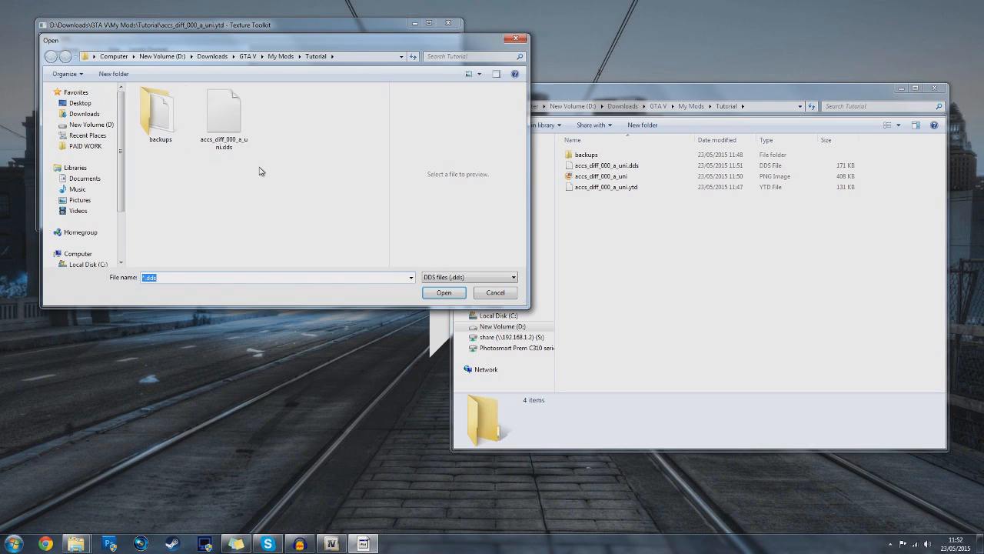
left_click(224, 146)
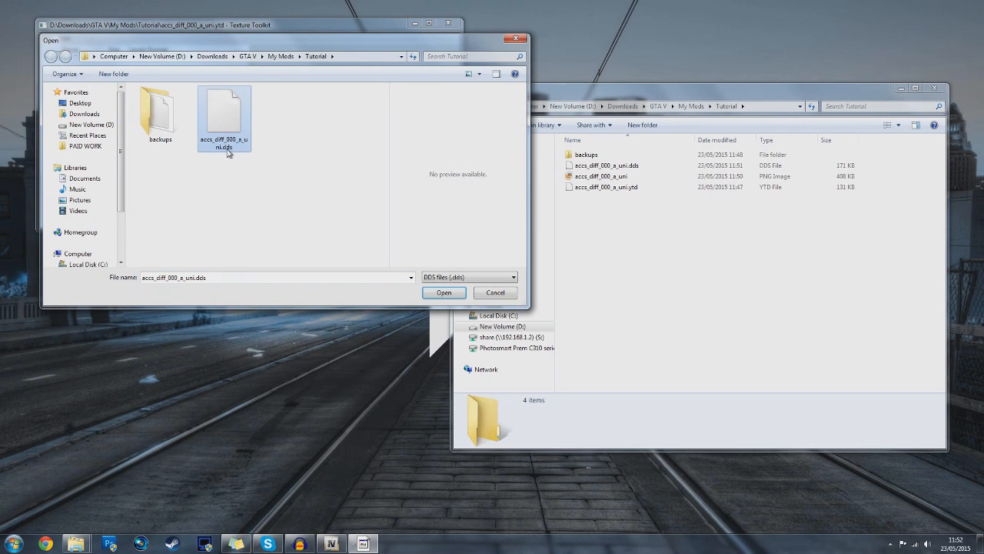
left_click(433, 293)
left_click(86, 61)
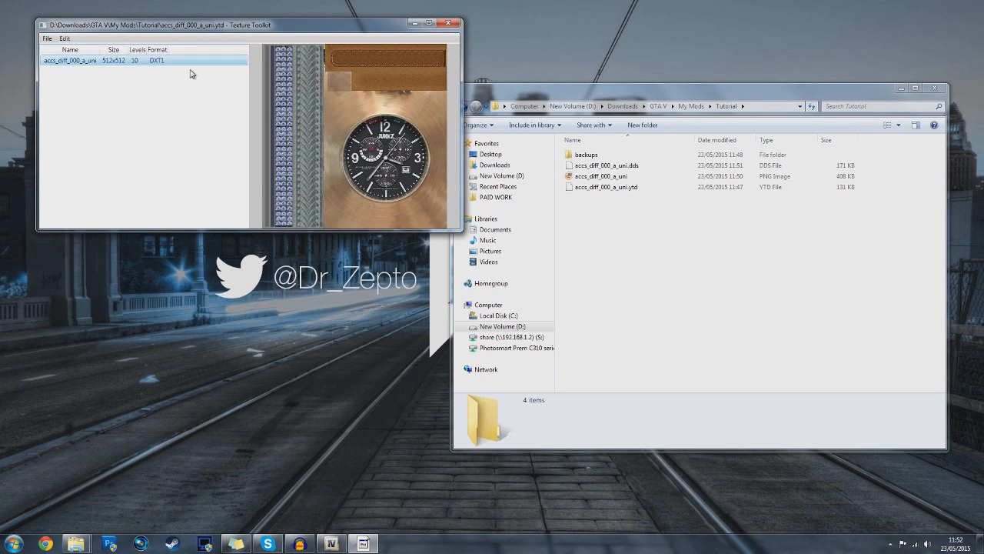
Save the changes to accs_diff_000_a_uni.ytd and close Texture Toolkit, checking the saved file in the Tutorial folder.
left_click(47, 38)
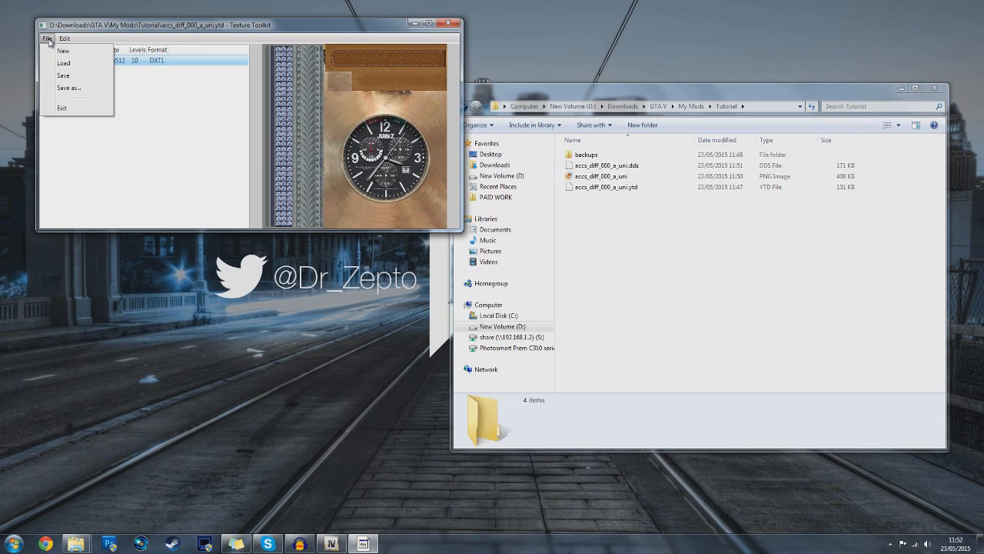
left_click(53, 79)
left_click(448, 24)
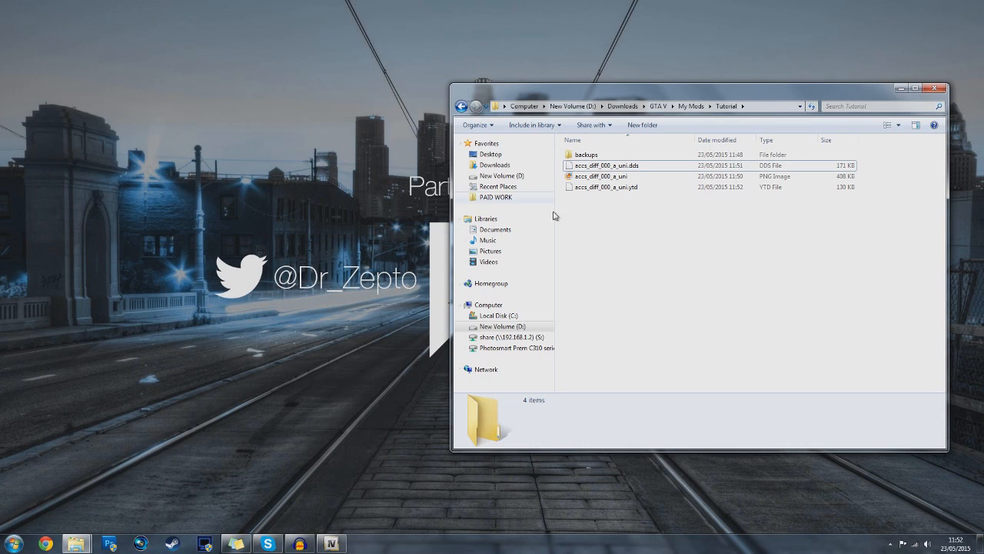
left_click(606, 187)
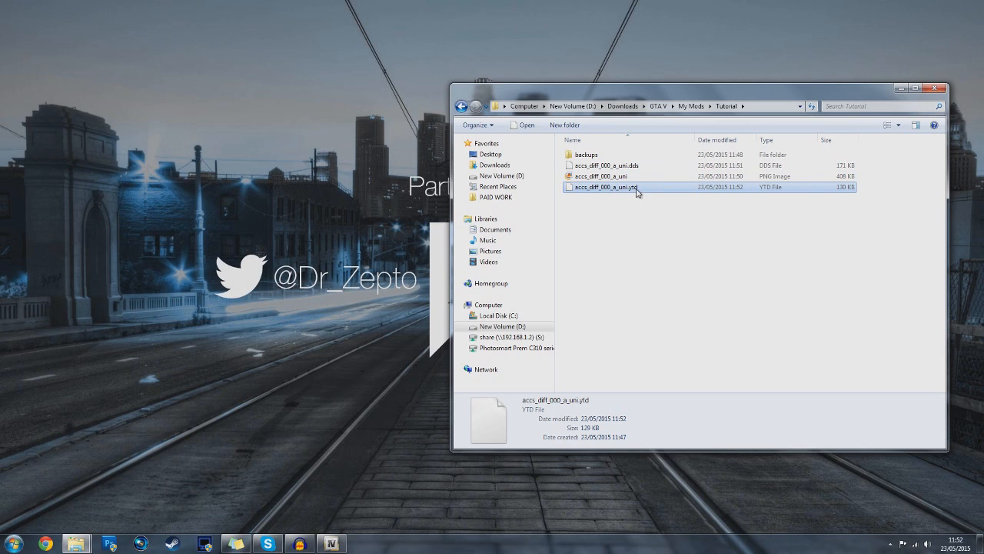
left_click(594, 225)
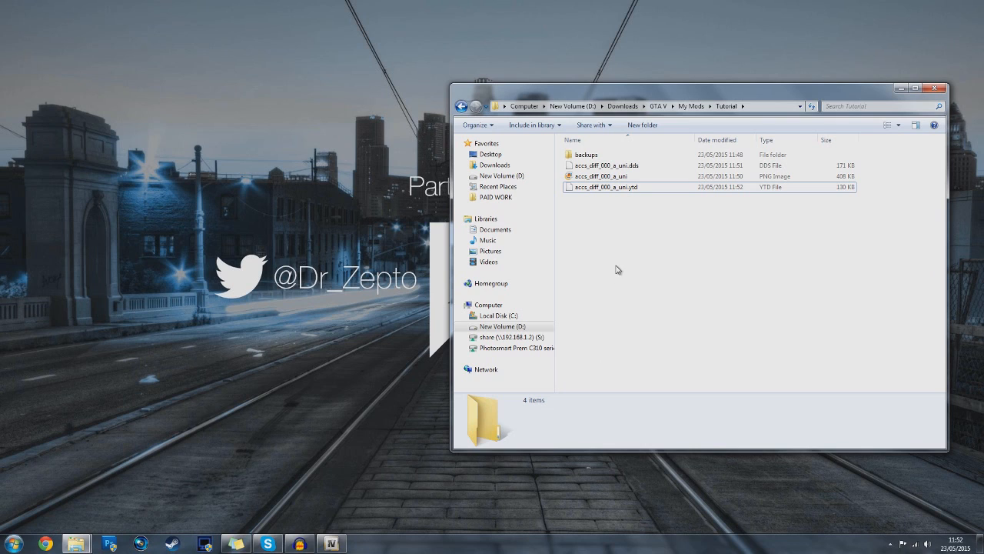
Switch to OpenIV at the player_one folder and turn on edit mode, accepting automatic saving of changes.
left_click(339, 544)
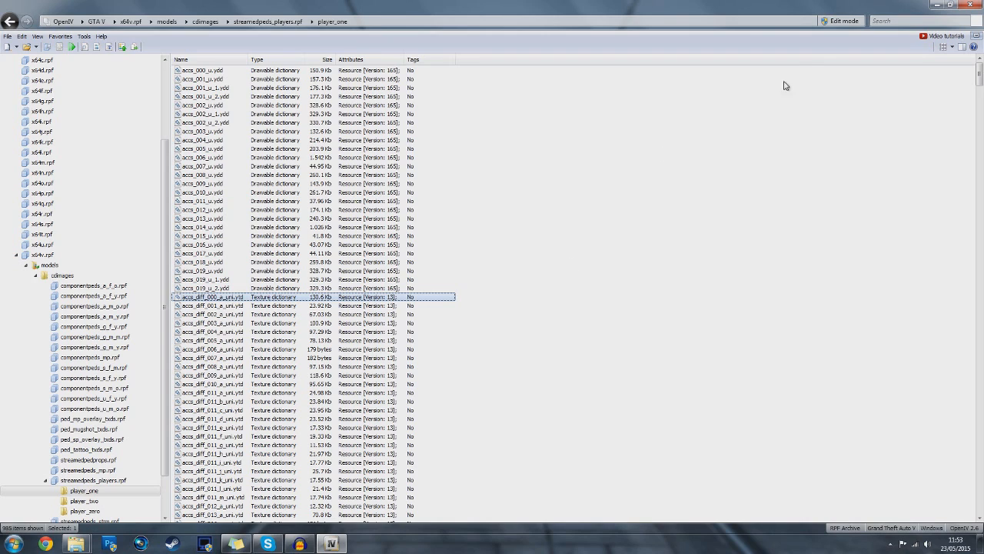
left_click(842, 21)
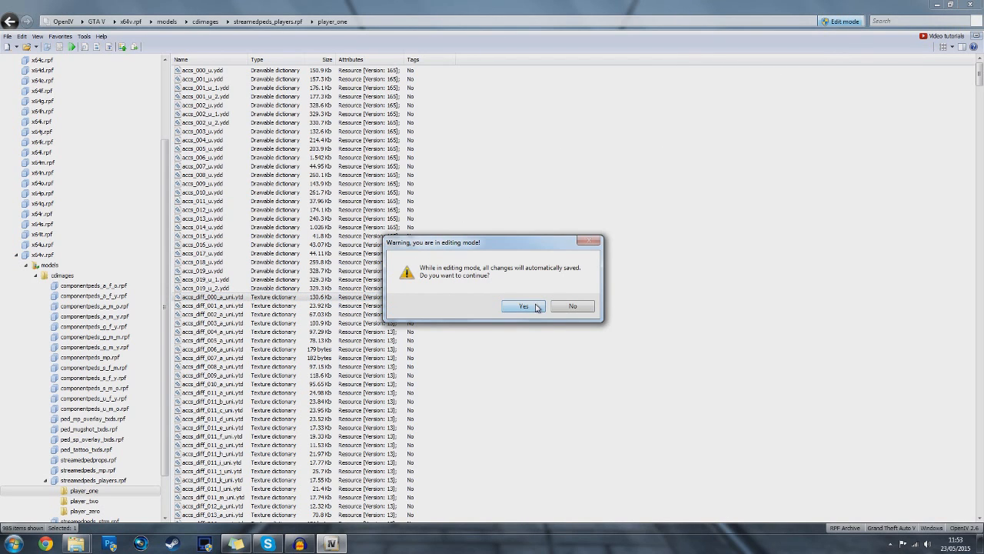
left_click(530, 309)
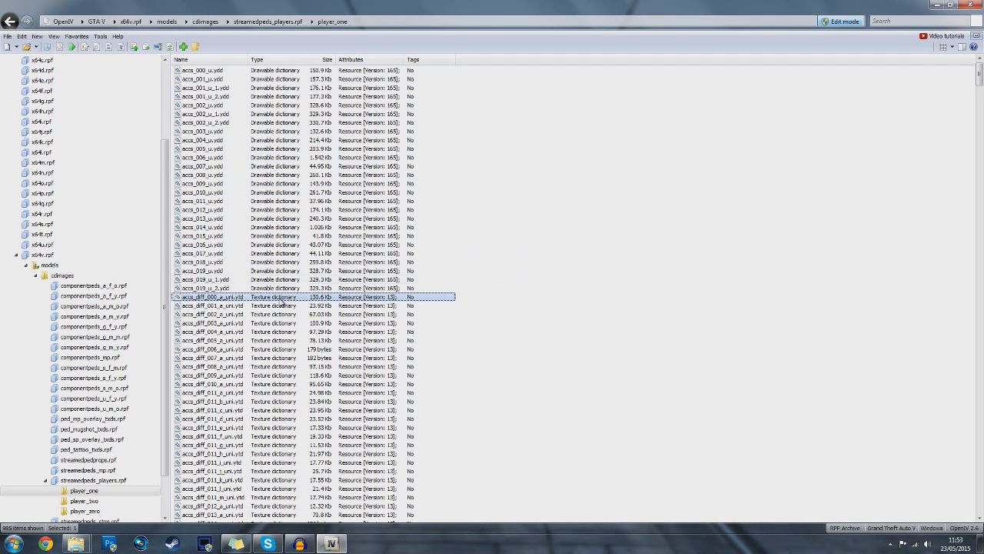
Replace accs_diff_000_a_uni.ytd in player_one with the edited file from the Tutorial folder and check its texture in the viewer.
right_click(216, 300)
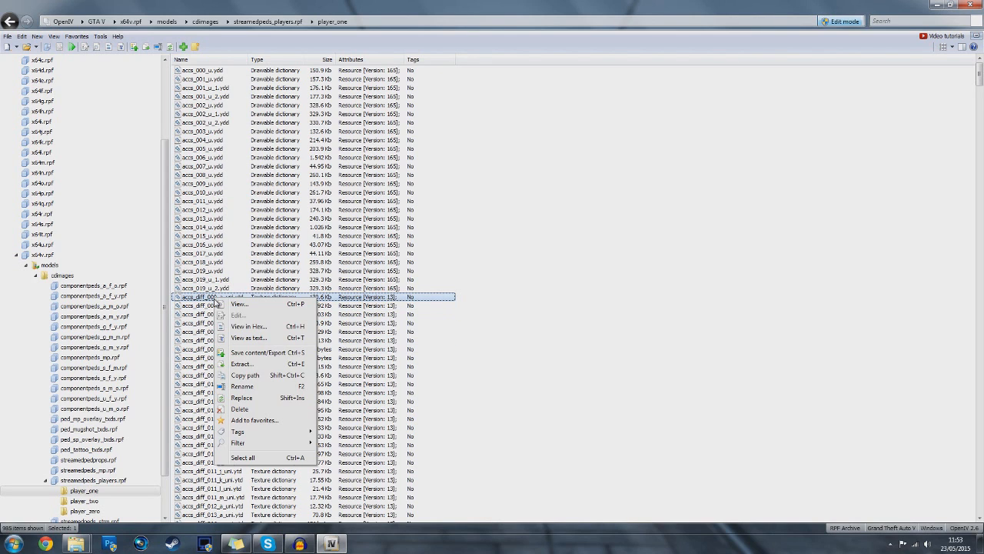
left_click(240, 399)
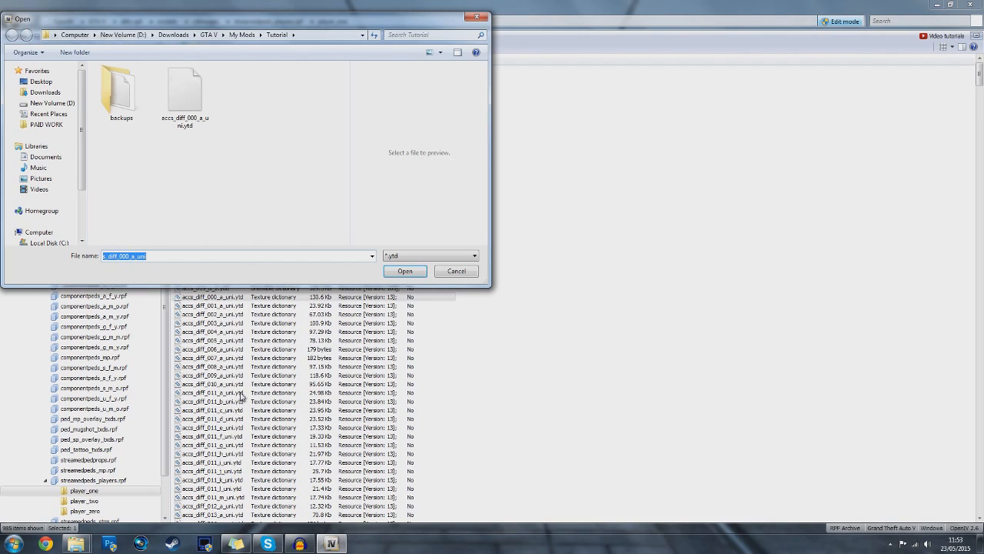
left_click(198, 111)
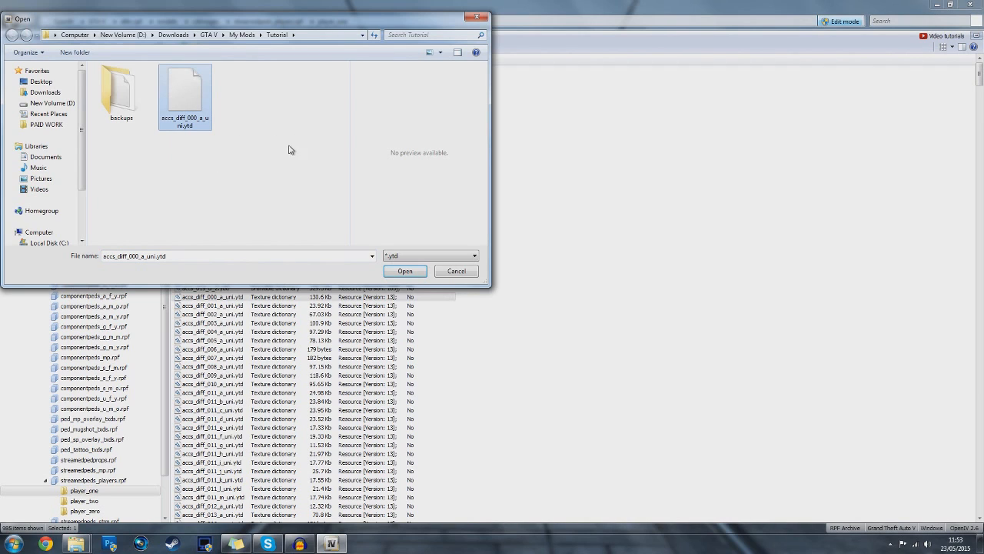
left_click(401, 272)
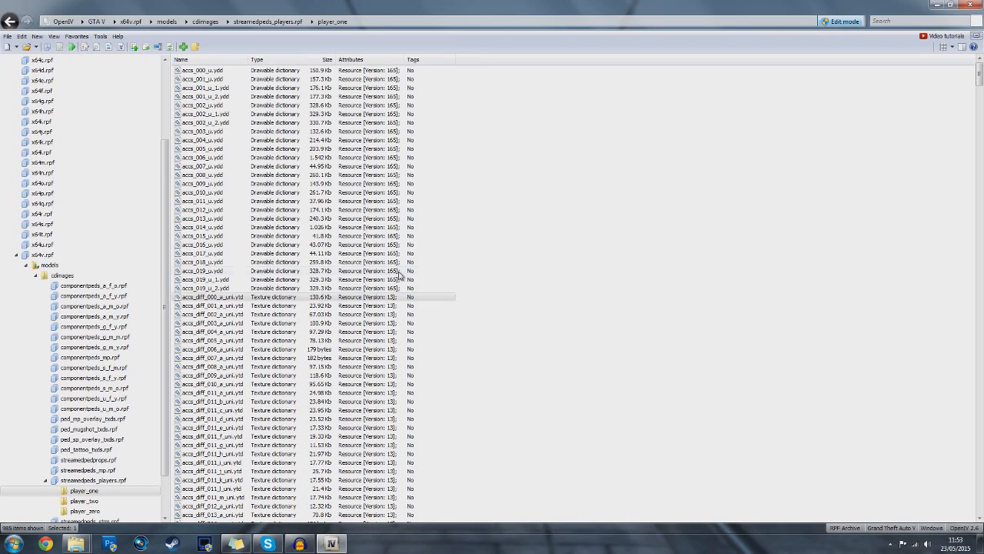
double_click(229, 297)
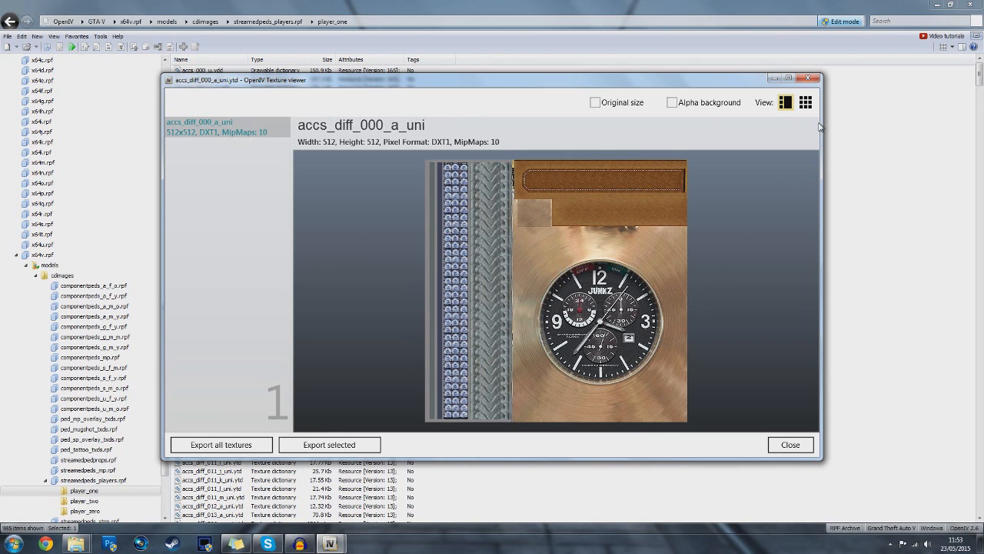
left_click(805, 79)
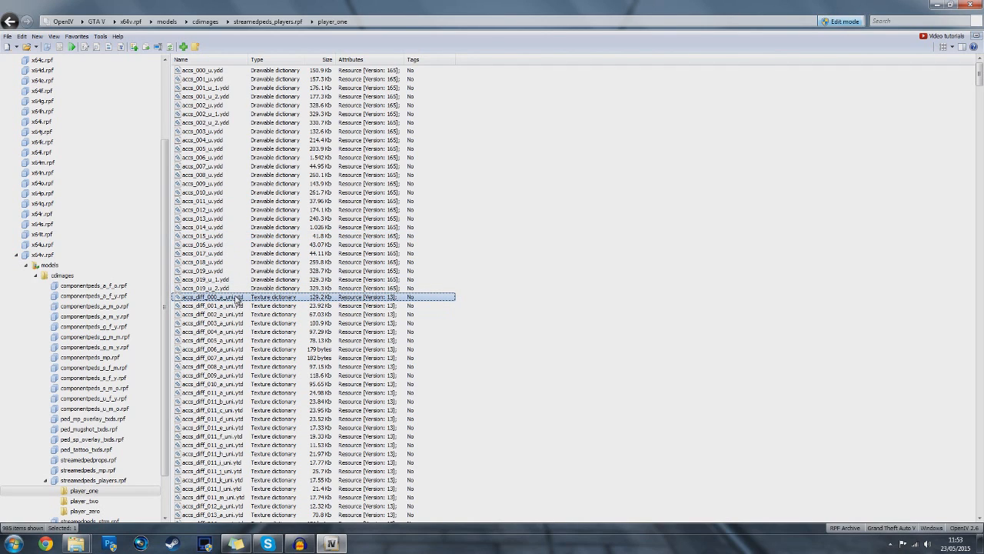
Bring up the Rebuild tool for the streamedpeds_players.rpf archive to view its file list, and close it without rebuilding.
left_click(7, 36)
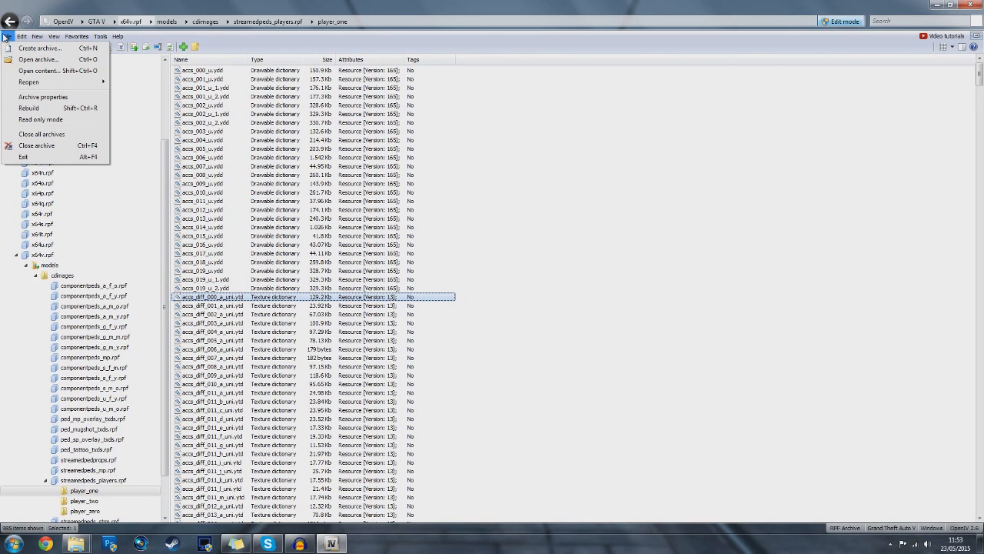
left_click(23, 108)
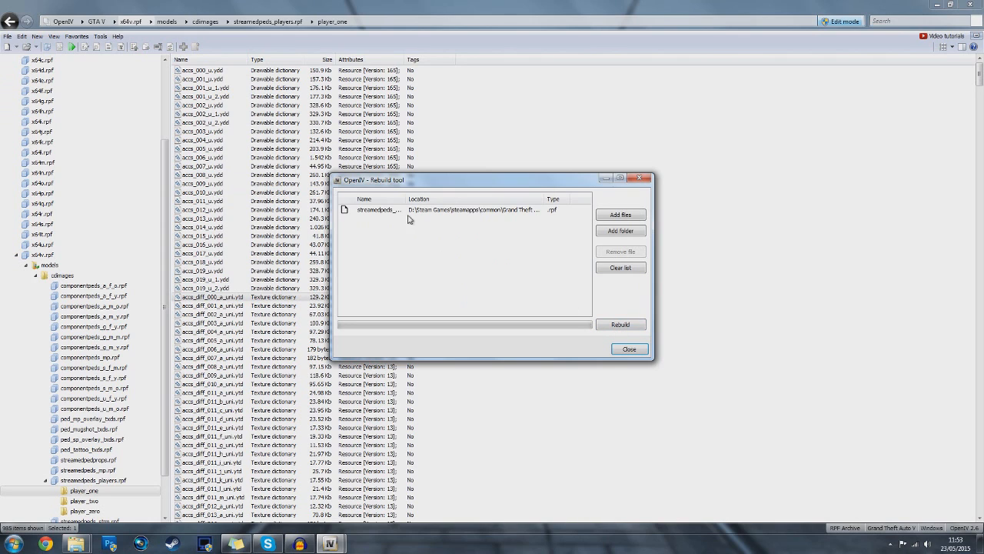
left_click(629, 350)
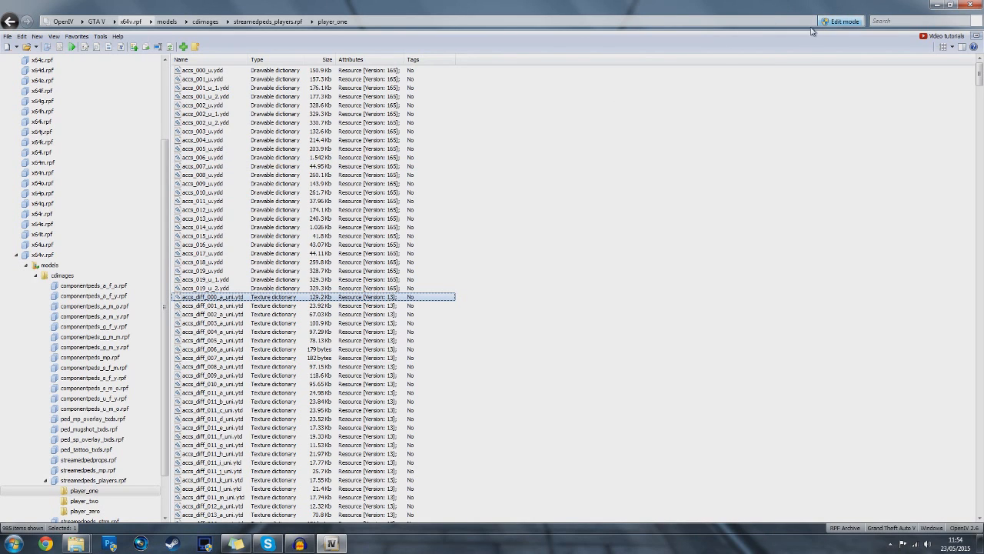
Turn off edit mode and go up to the cdimages folder to look over archives such as streamedpeds_mp.rpf and streamedpeds_players.rpf.
left_click(838, 22)
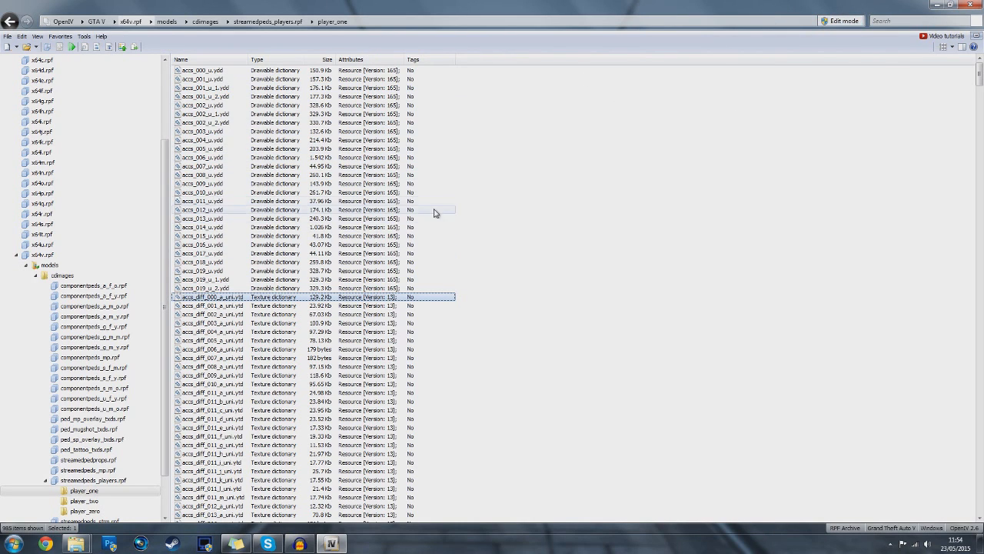
left_click(252, 21)
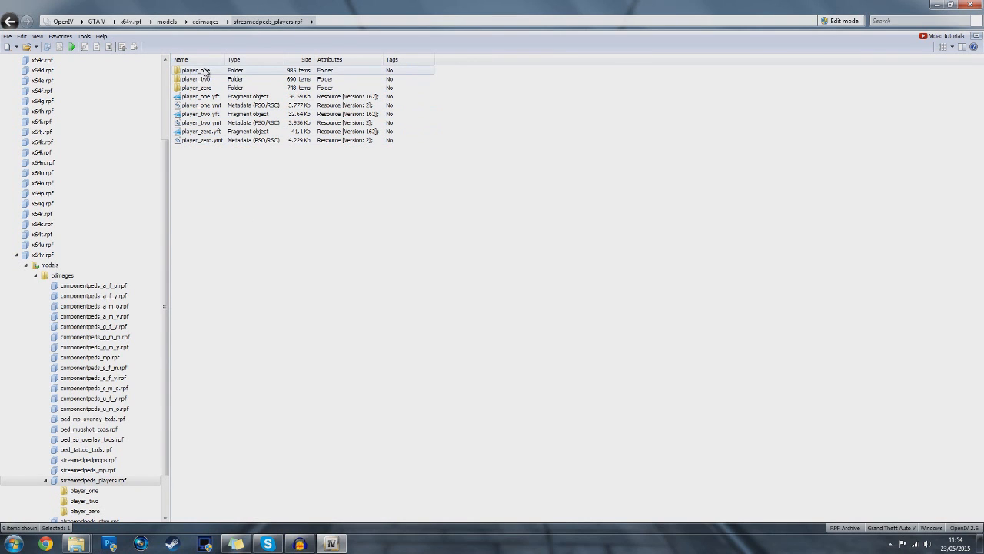
left_click(205, 21)
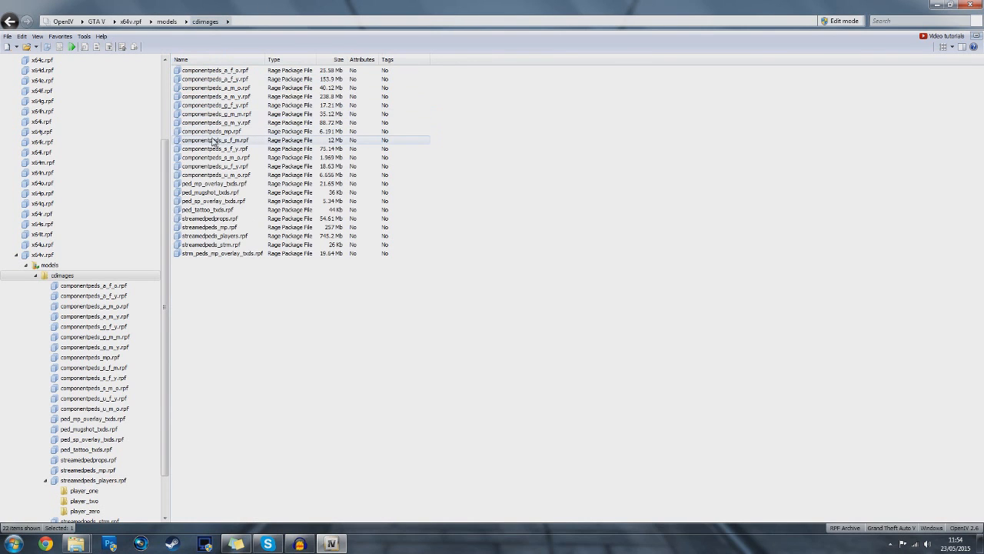
left_click(208, 210)
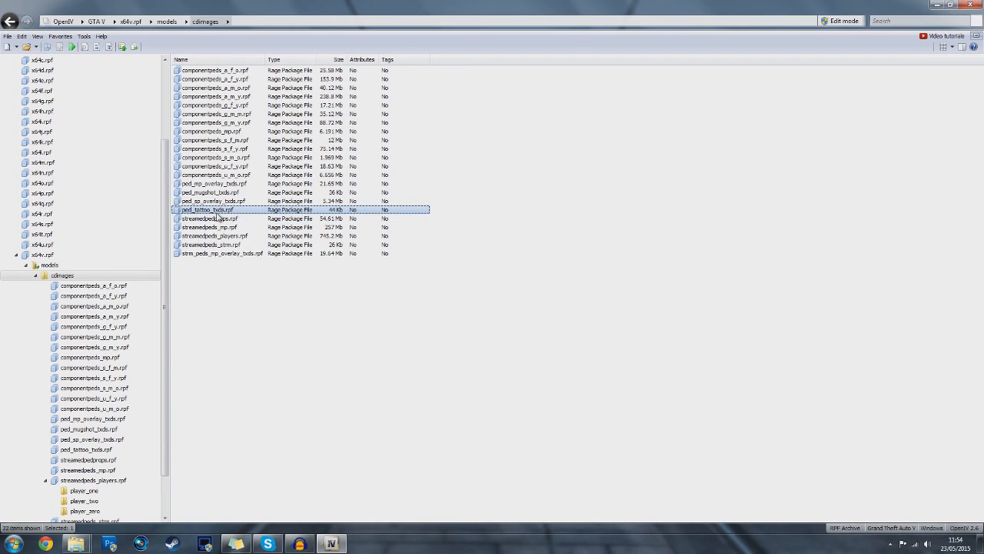
left_click(223, 228)
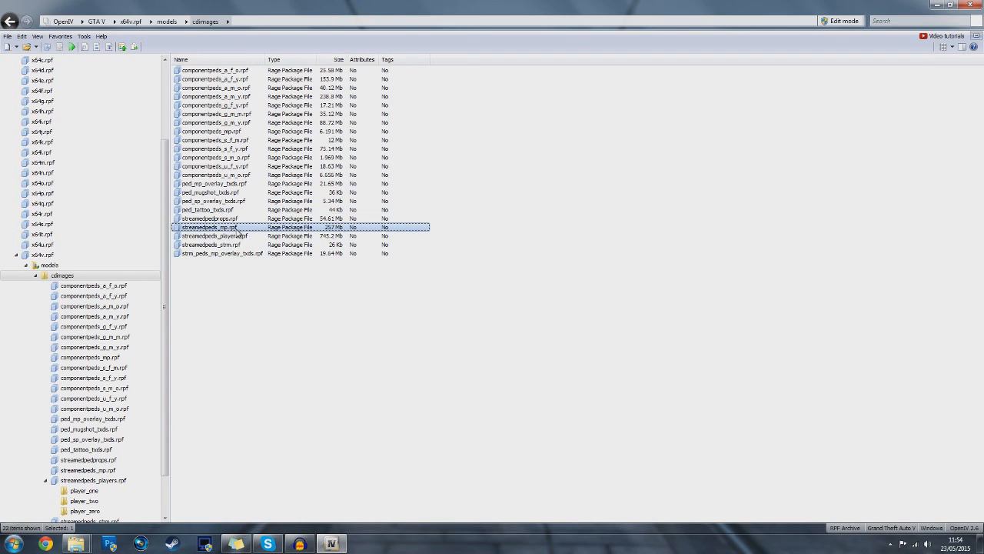
left_click(238, 237)
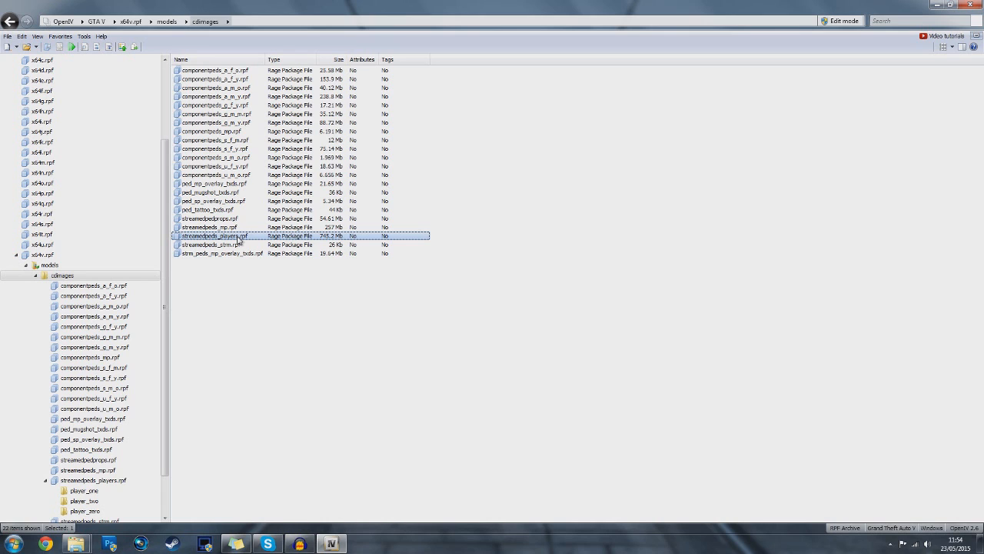
left_click(309, 322)
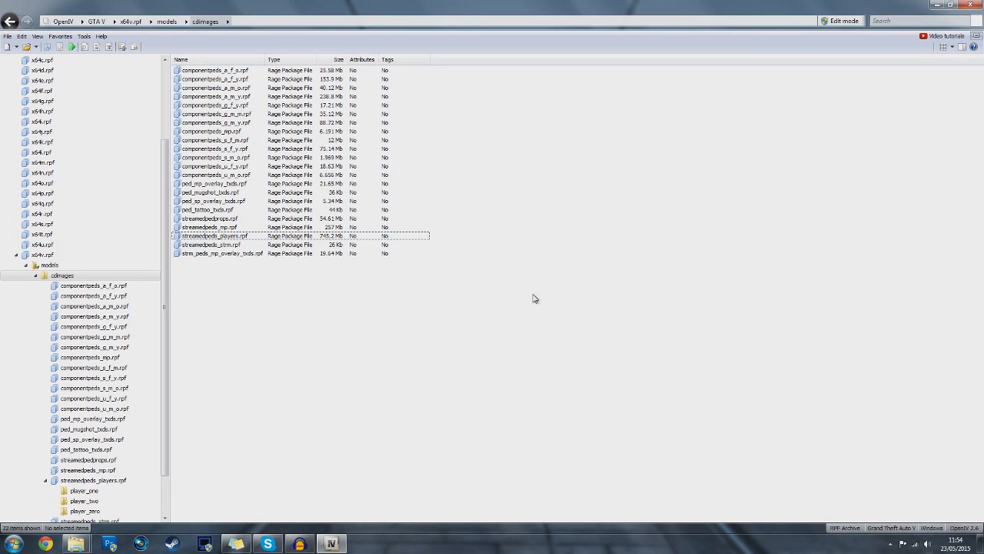
Close OpenIV and minimize the Tutorial folder window to return to the desktop.
left_click(975, 4)
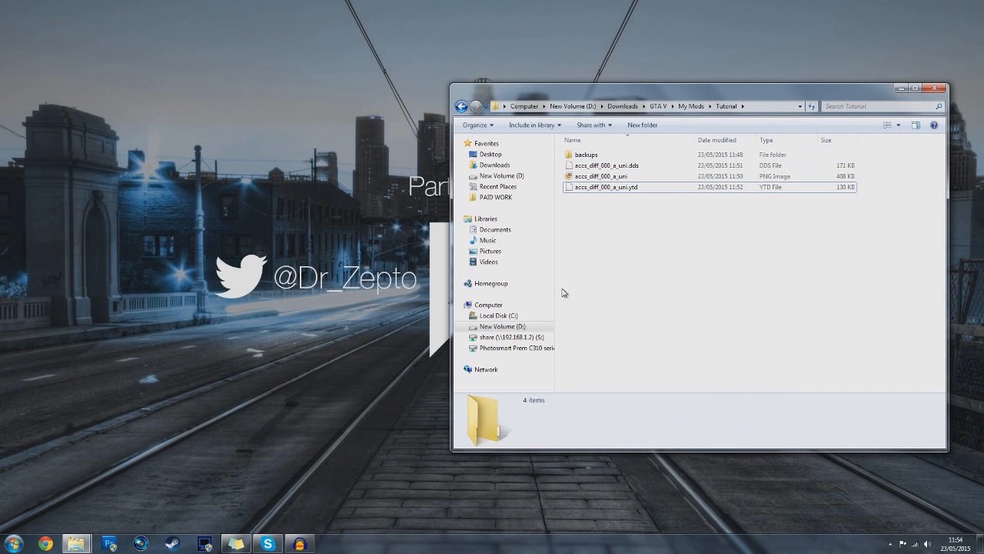
left_click(901, 89)
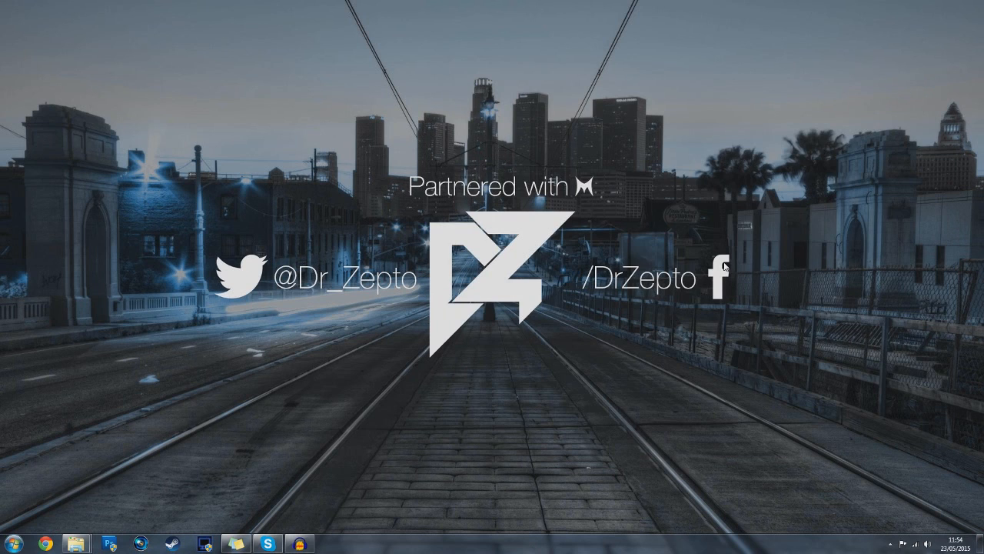